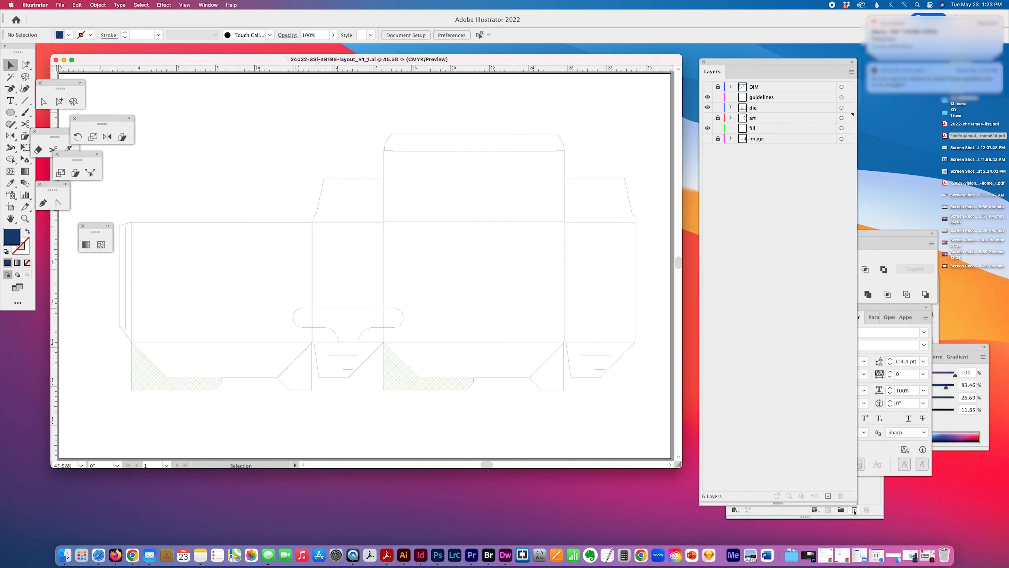
# Step: Shorten the Layers panel and briefly show the box measurements on the DIM layer before hiding them again
pyautogui.moveTo(855, 503); pyautogui.dragTo(836, 263)
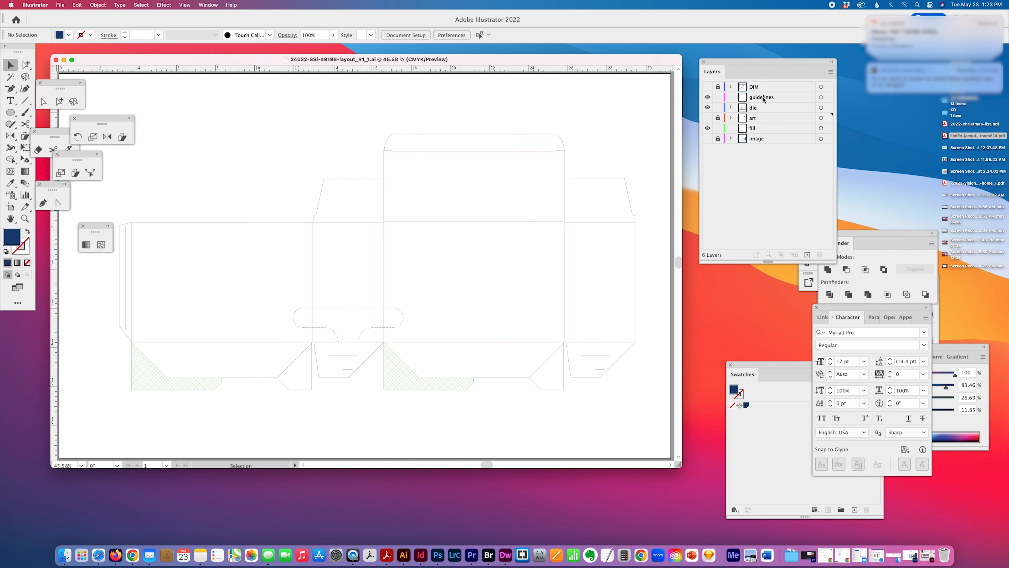
pyautogui.click(708, 87)
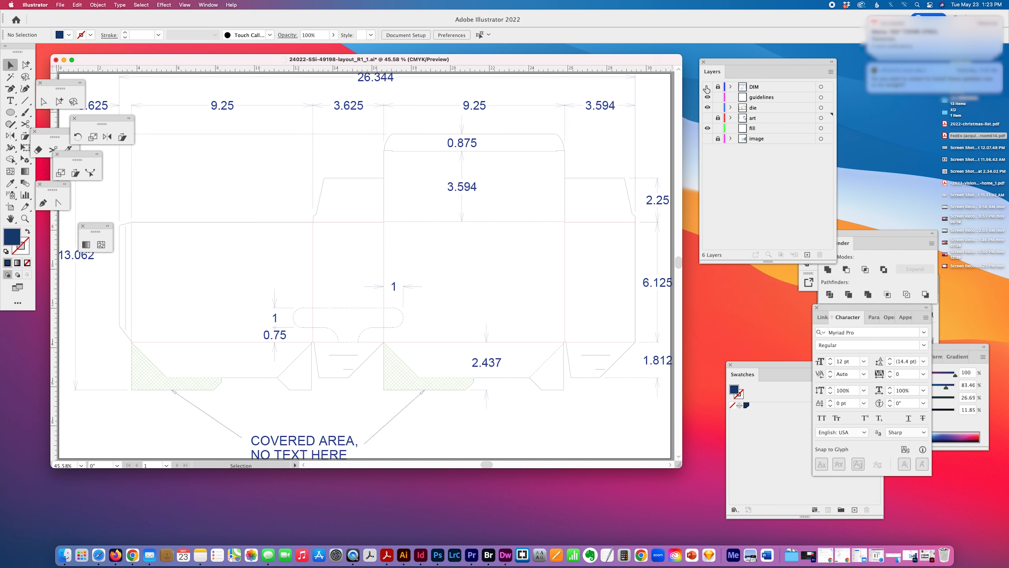
pyautogui.click(708, 87)
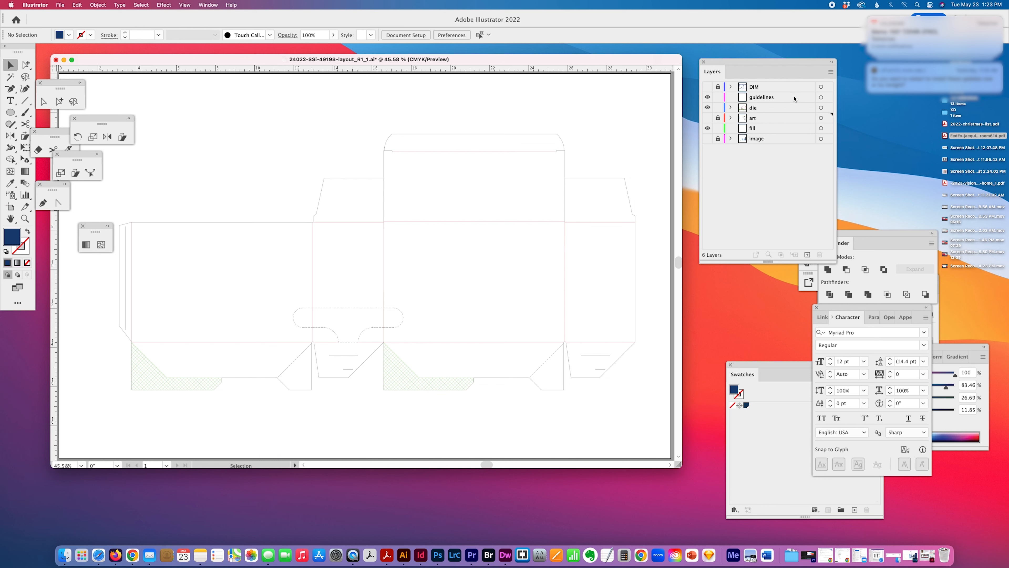
# Step: Make the guidelines layer active and pull a horizontal ruler guide to about Y 4.28 in, just below the tuck flap's crease
pyautogui.click(761, 97)
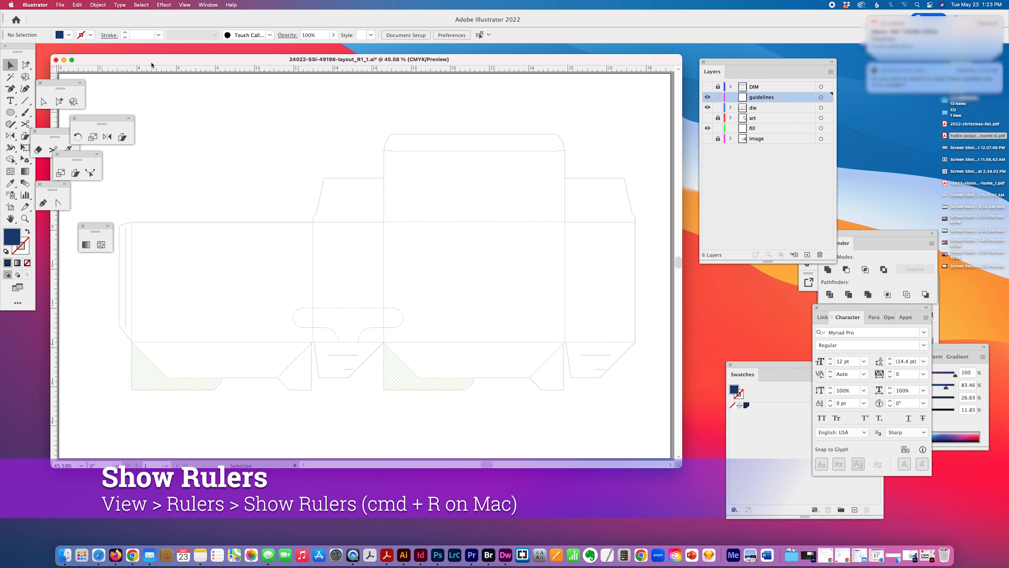
pyautogui.moveTo(152, 65); pyautogui.dragTo(177, 70)
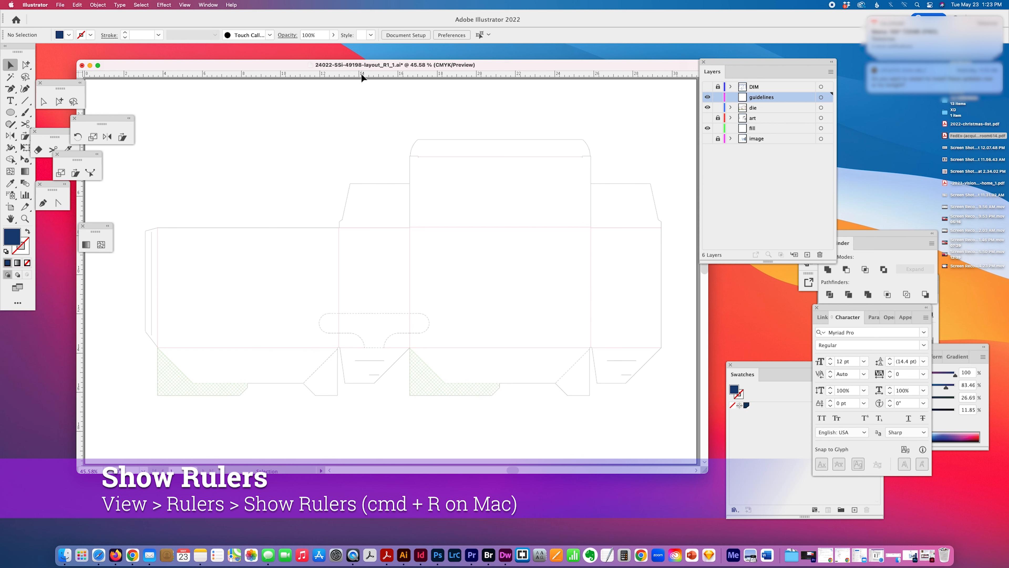
pyautogui.moveTo(362, 74); pyautogui.dragTo(367, 162)
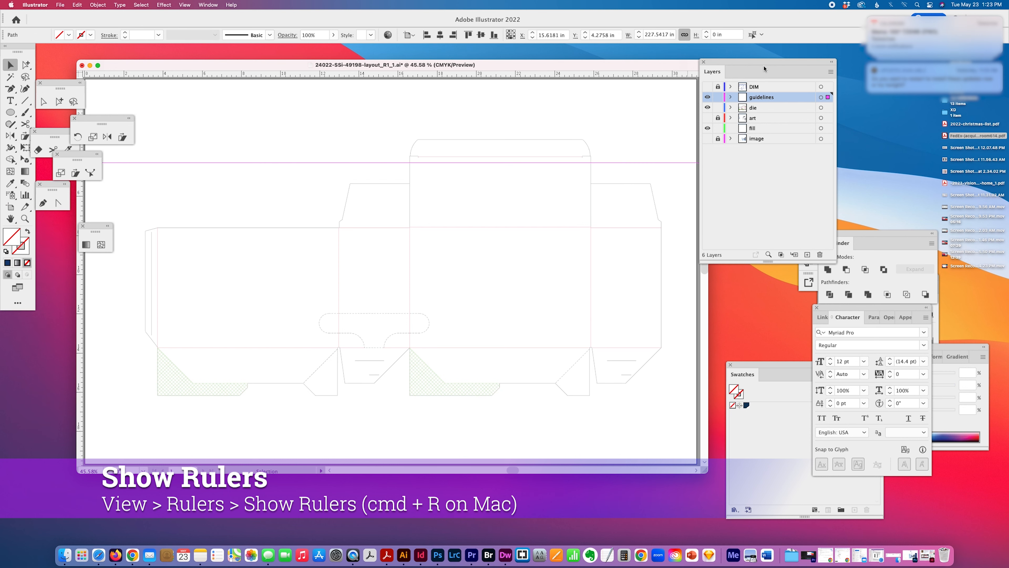
pyautogui.click(183, 5)
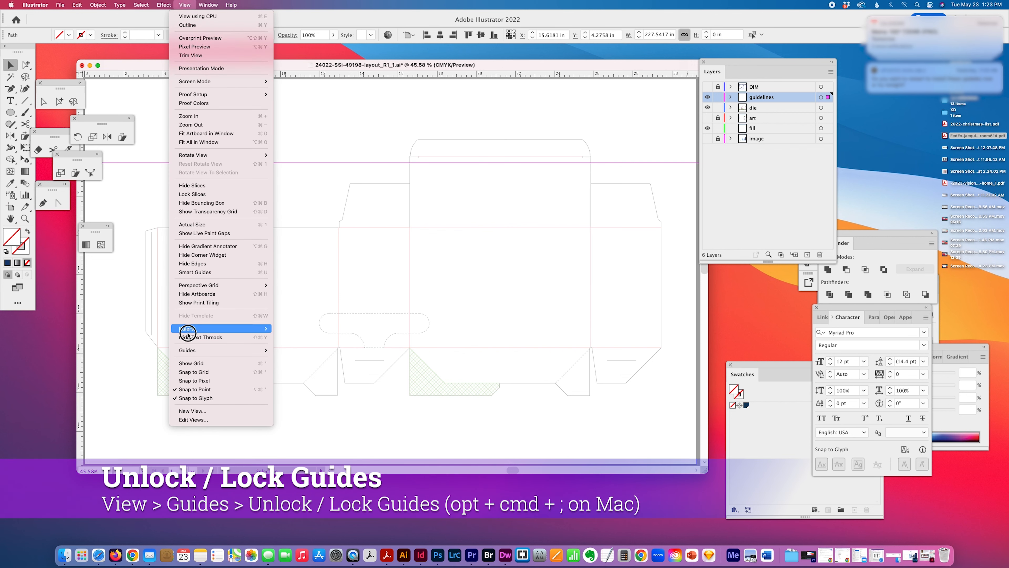
pyautogui.moveTo(186, 349)
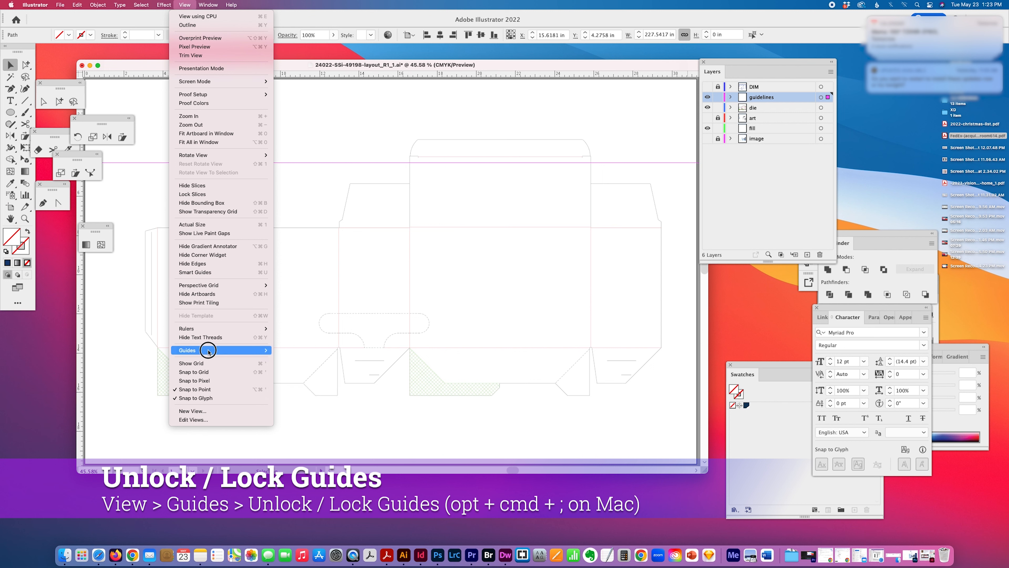
pyautogui.click(363, 155)
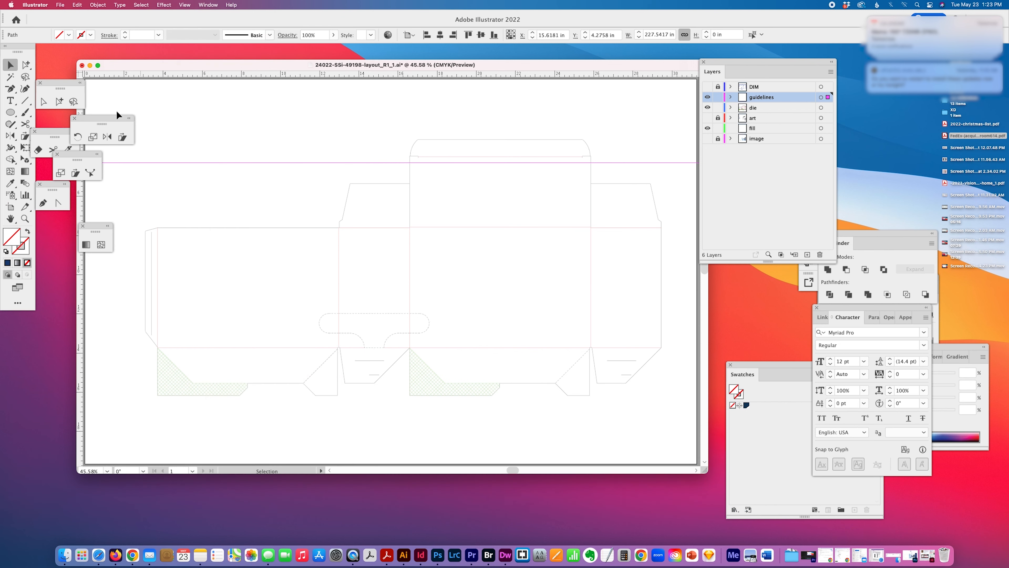
# Step: Select the horizontal guide together with the tuck flap's crease using Group Selection, and align the guide exactly to that crease
pyautogui.click(59, 102)
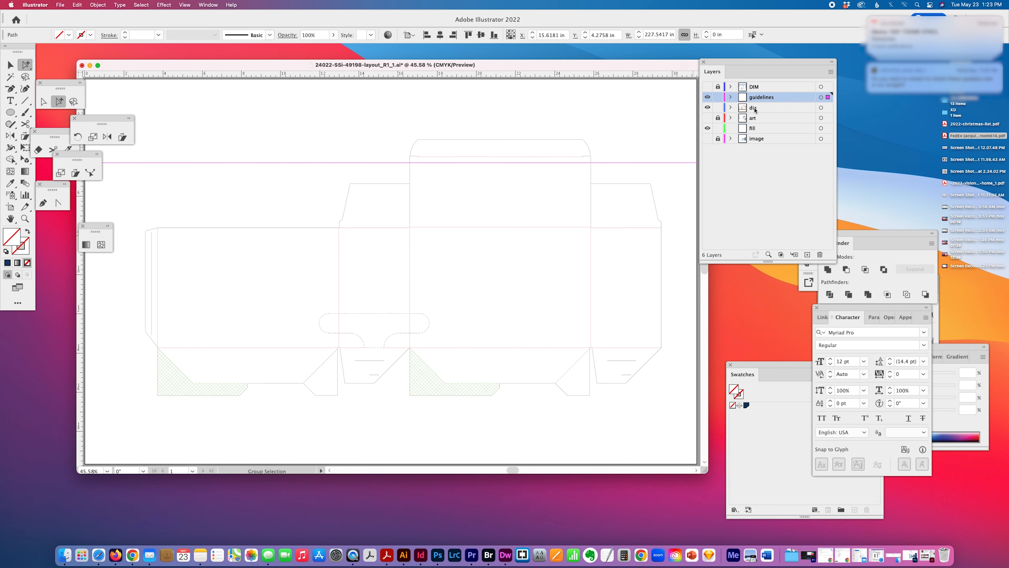
pyautogui.keyDown('shift'); pyautogui.click(486, 157); pyautogui.keyUp('shift')
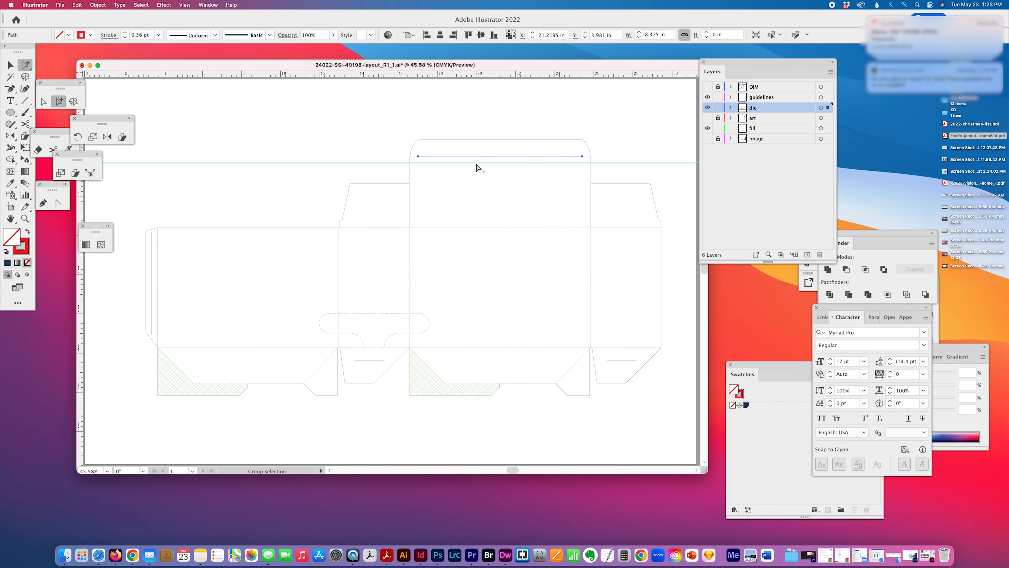
pyautogui.keyDown('shift'); pyautogui.click(476, 163); pyautogui.keyUp('shift')
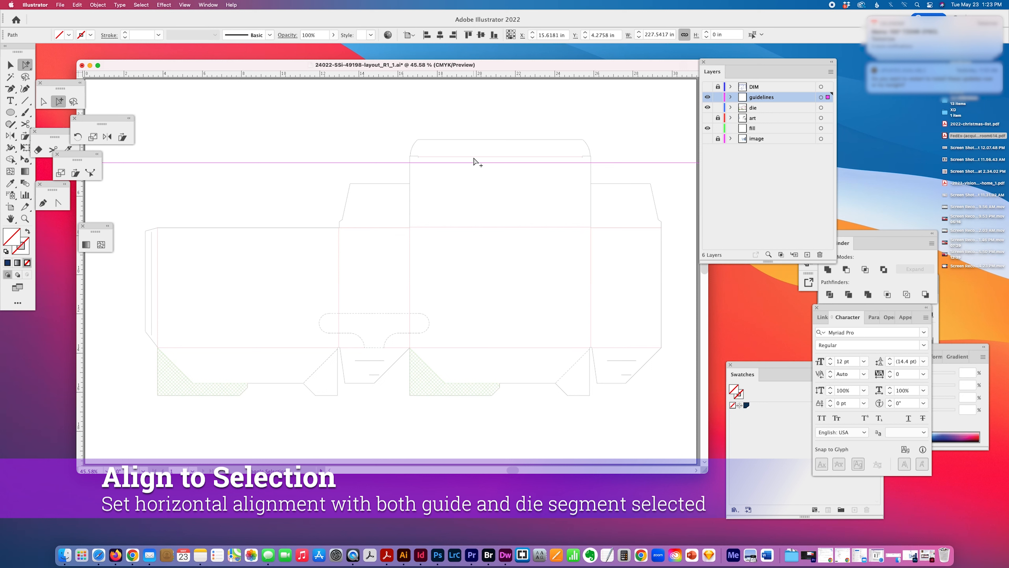
pyautogui.keyDown('shift'); pyautogui.click(476, 156); pyautogui.keyUp('shift')
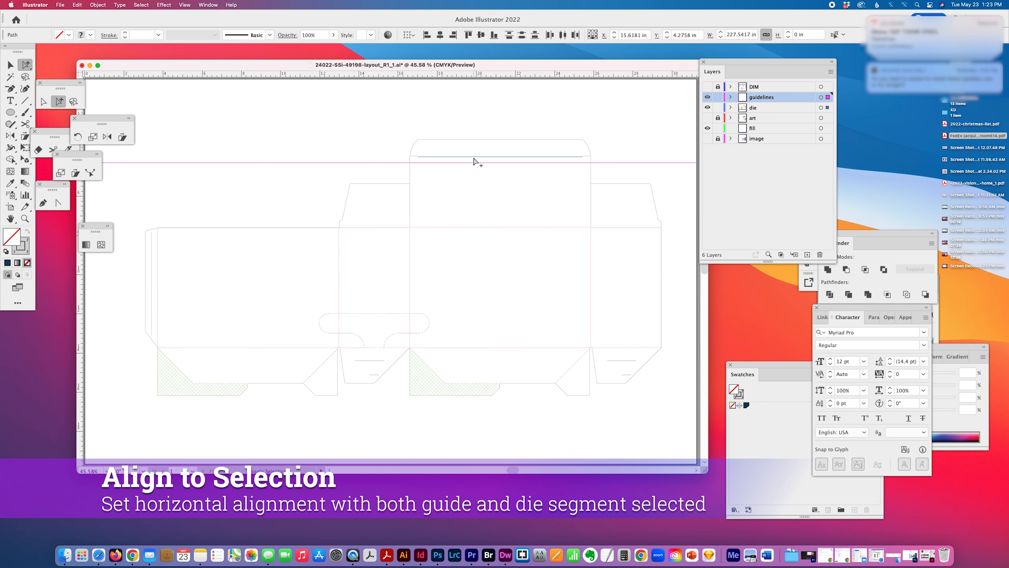
pyautogui.click(470, 35)
# Step: Lock the die layer and, with a 0.125 in keyboard increment, nudge the guide down 0.25 in below the tuck flap's crease
pyautogui.click(718, 107)
pyautogui.press('super+k')
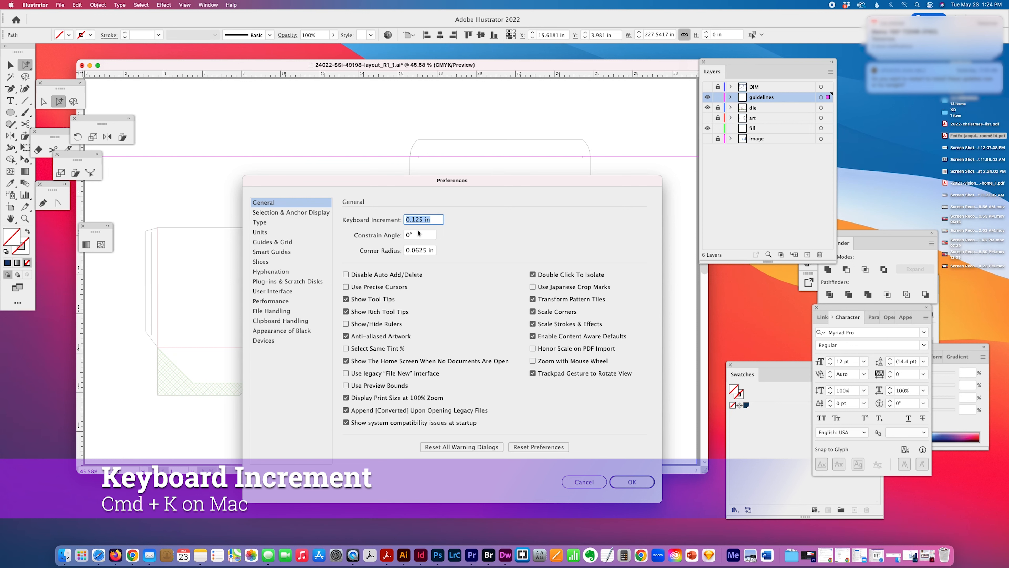
pyautogui.click(632, 482)
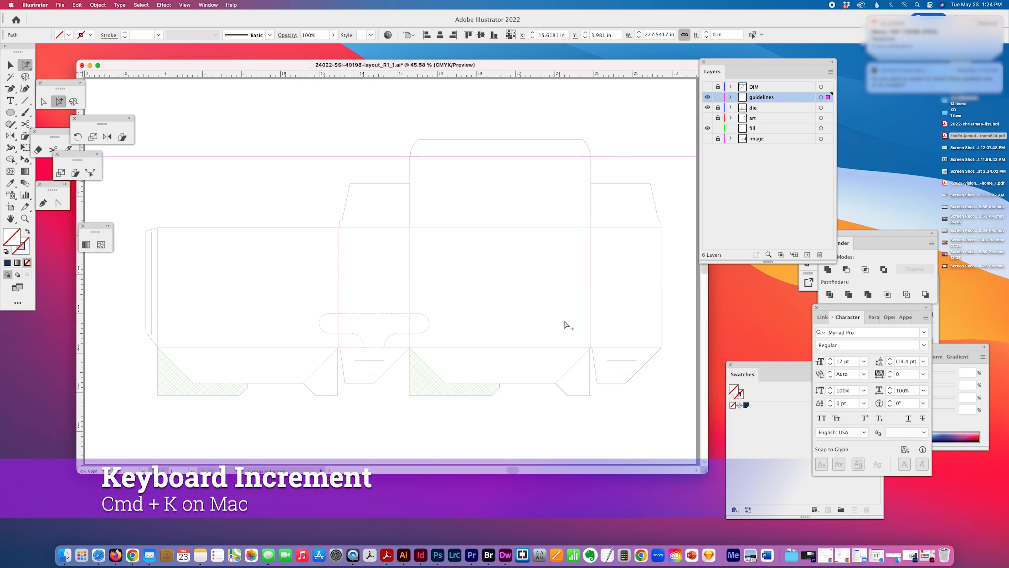
pyautogui.press('Down')
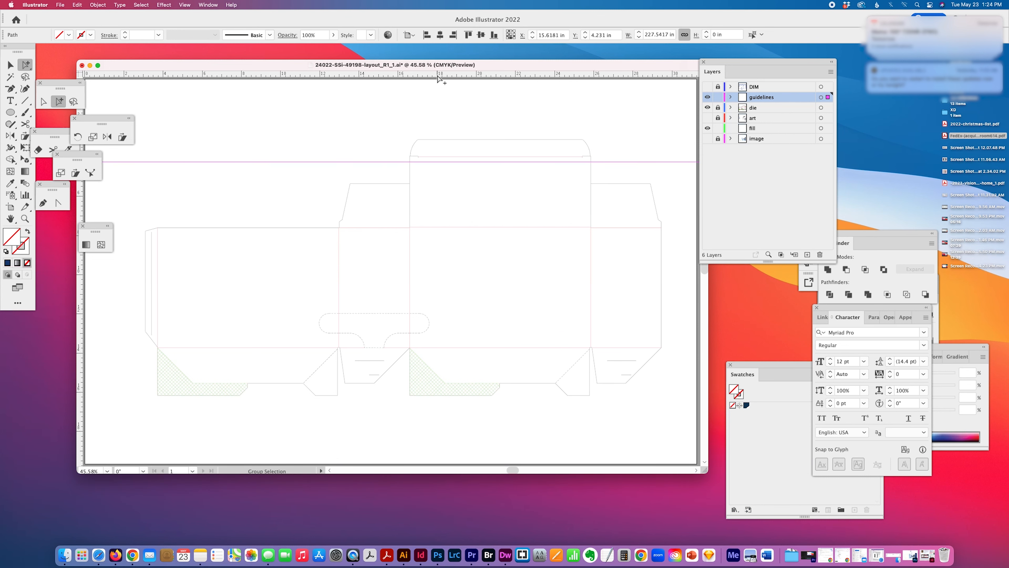
# Step: Duplicate the guide down to the crease between the lid and the front panel, and align the copy to that crease
pyautogui.moveTo(438, 79); pyautogui.dragTo(414, 76)
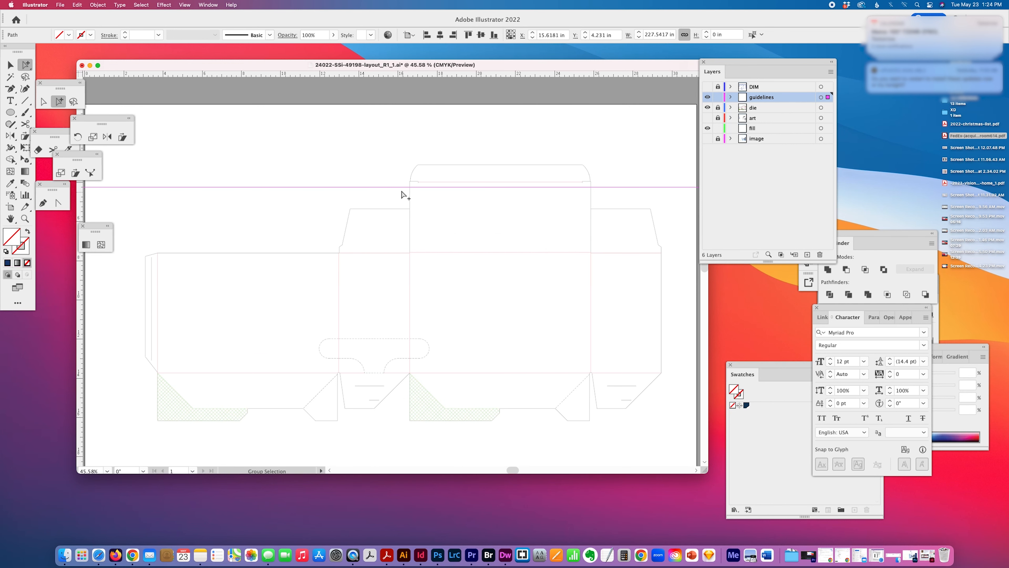
pyautogui.moveTo(398, 187); pyautogui.dragTo(397, 244)
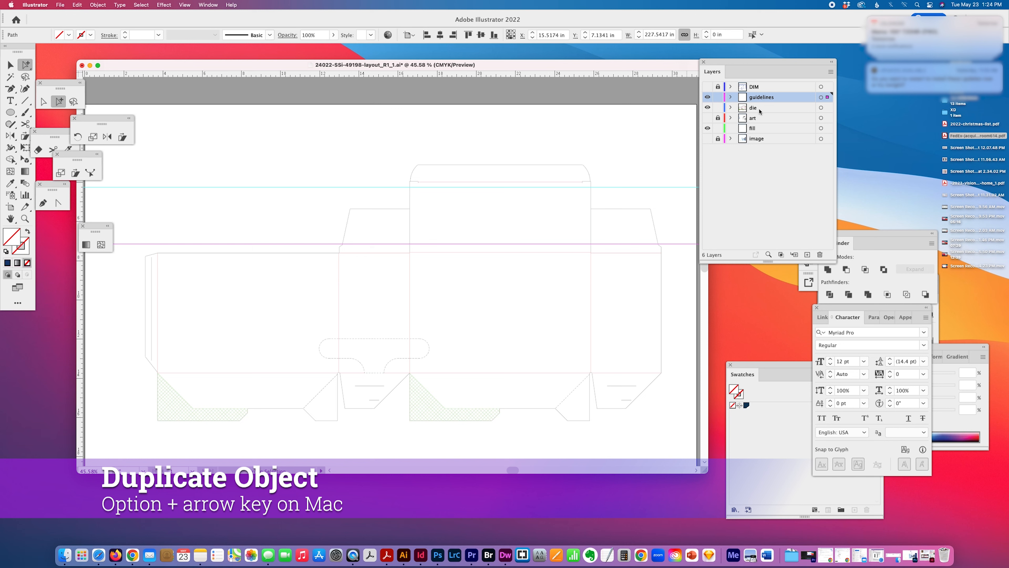
pyautogui.moveTo(484, 238); pyautogui.dragTo(493, 272)
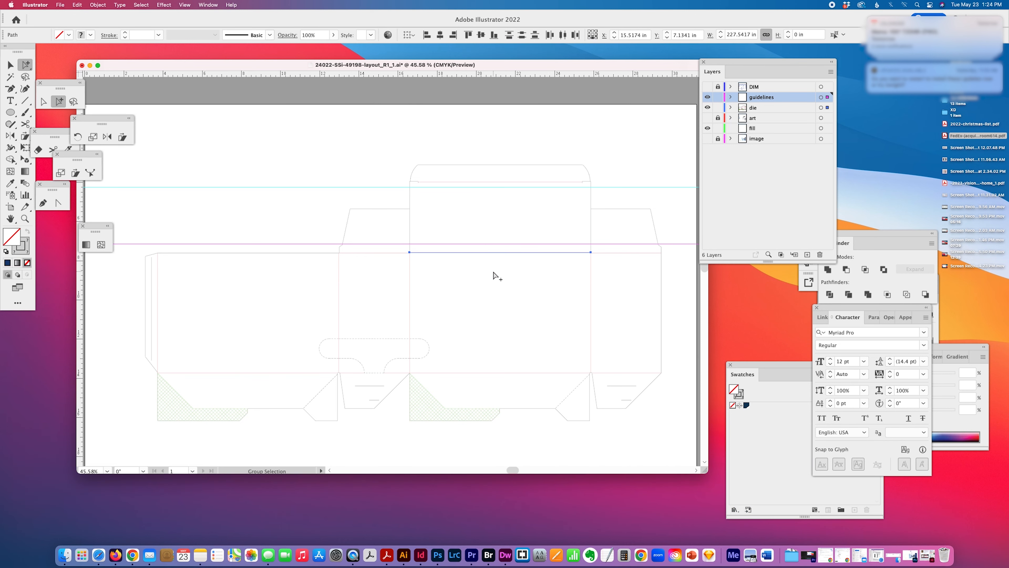
pyautogui.click(494, 35)
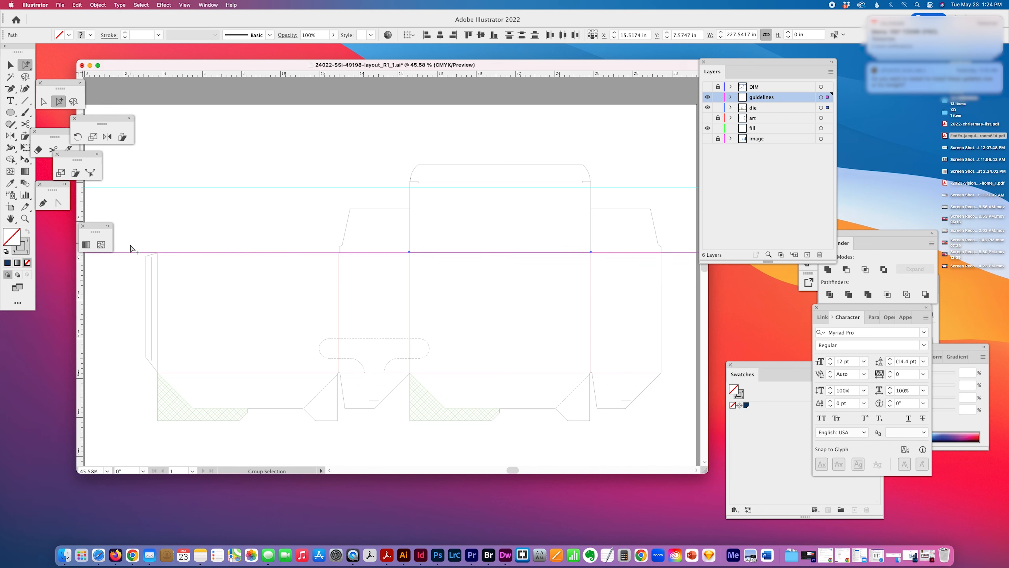
# Step: Deselect the crease segment and move the guide up to 0.25 in above the front panel's upper crease
pyautogui.moveTo(116, 244); pyautogui.dragTo(133, 264)
pyautogui.hotkey('shift', 'Up')
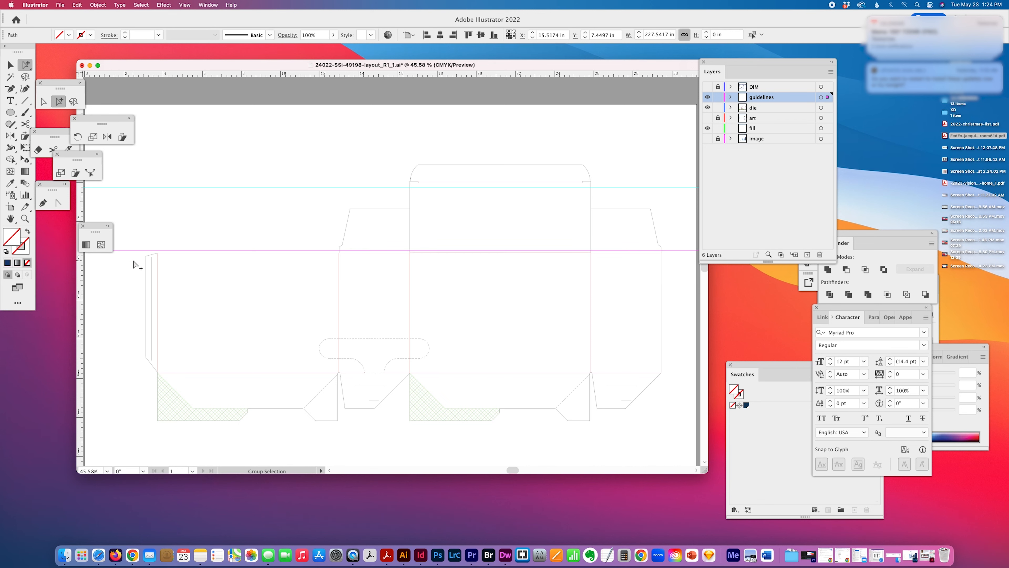
pyautogui.hotkey('shift', 'Up')
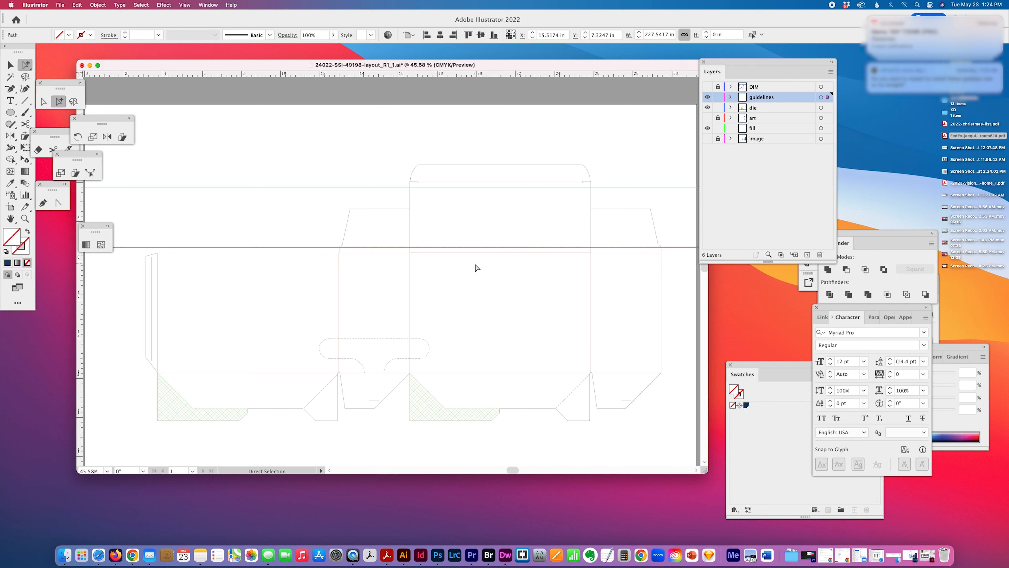
pyautogui.hotkey('alt', 'shift', 'Down')
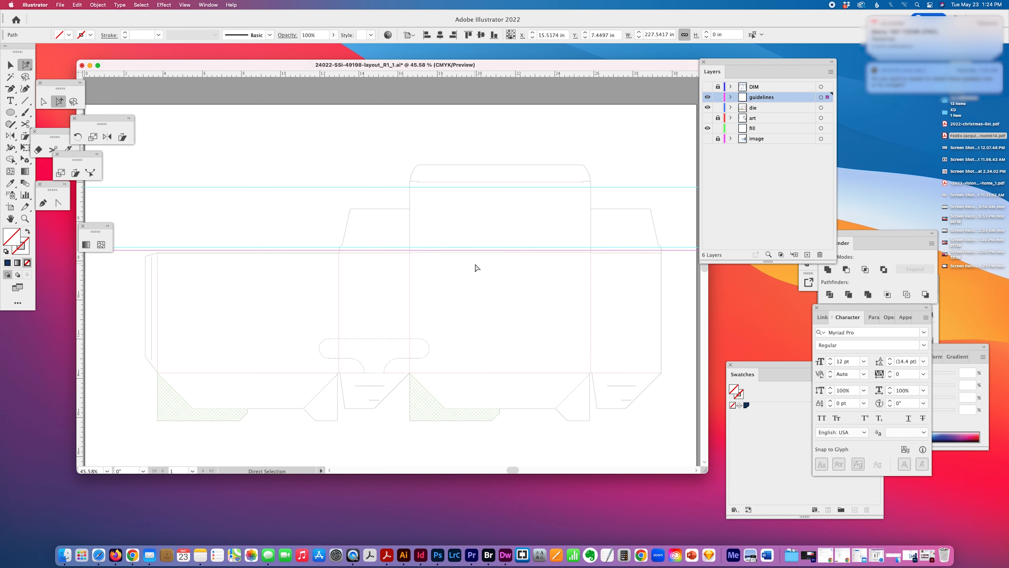
pyautogui.hotkey('alt', 'shift', 'Down')
pyautogui.hotkey('alt', 'shift', 'Down')
pyautogui.press('super+z')
pyautogui.press('super+z')
pyautogui.press('super+z')
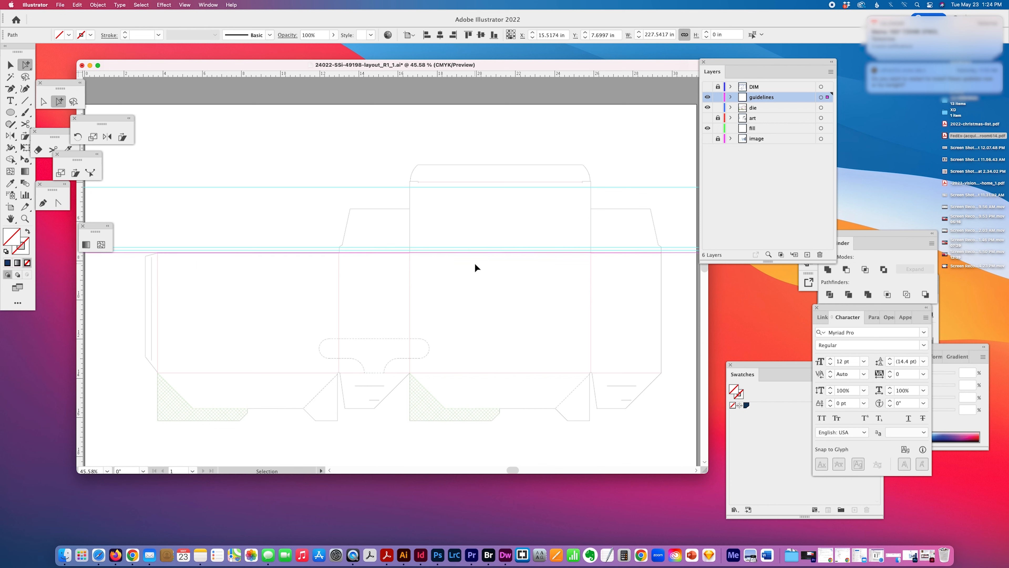
# Step: Duplicate the guide downward and move the copy to 0.25 in below the front panel's upper crease
pyautogui.hotkey('alt', 'shift', 'Down')
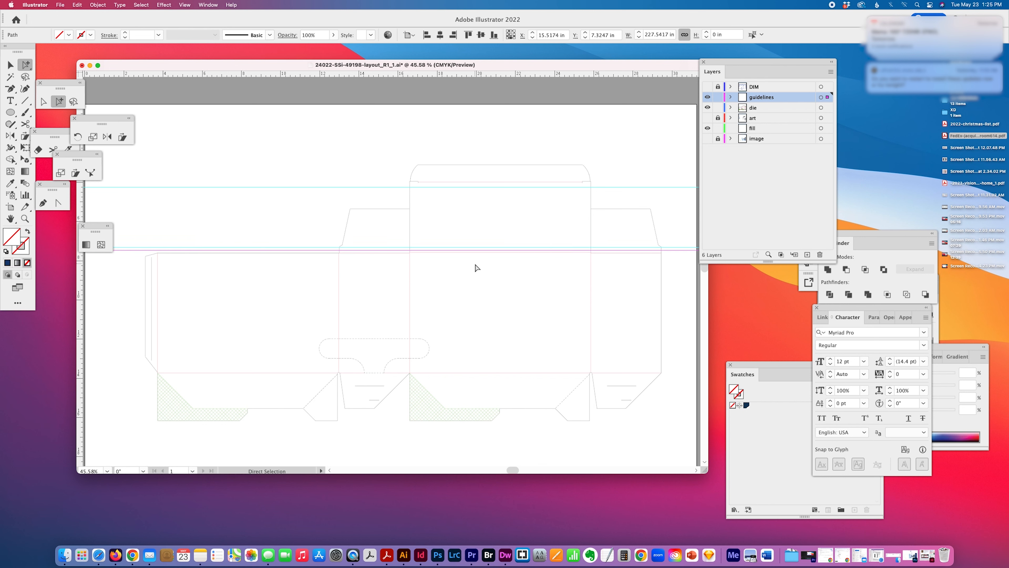
pyautogui.hotkey('shift', 'Down')
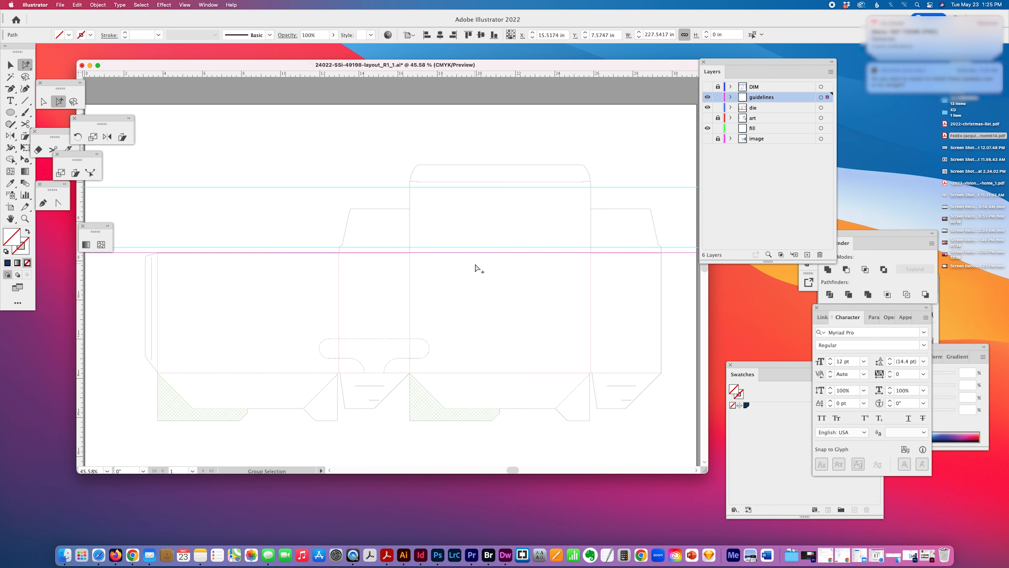
pyautogui.hotkey('shift', 'Down')
pyautogui.hotkey('shift', 'Down')
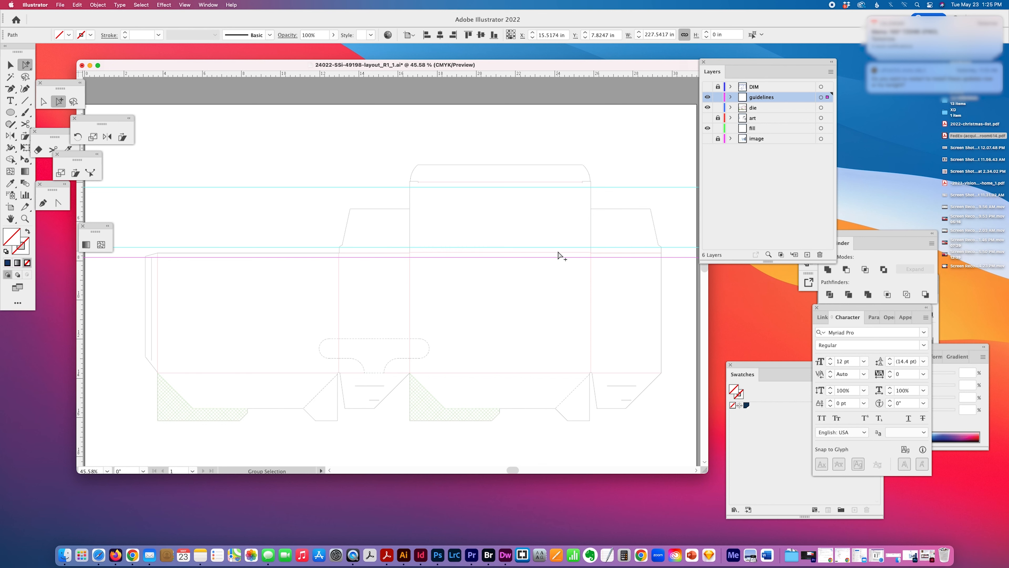
# Step: Duplicate the guide down to the front panel's lower crease and align the copy to that crease segment
pyautogui.scroll(-3, 373, 250)
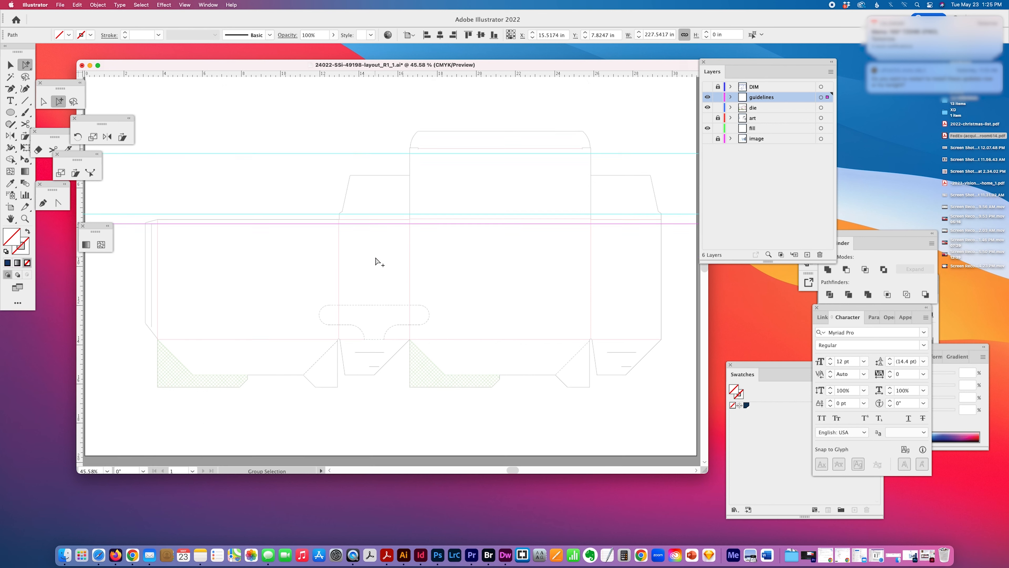
pyautogui.scroll(1, 373, 255)
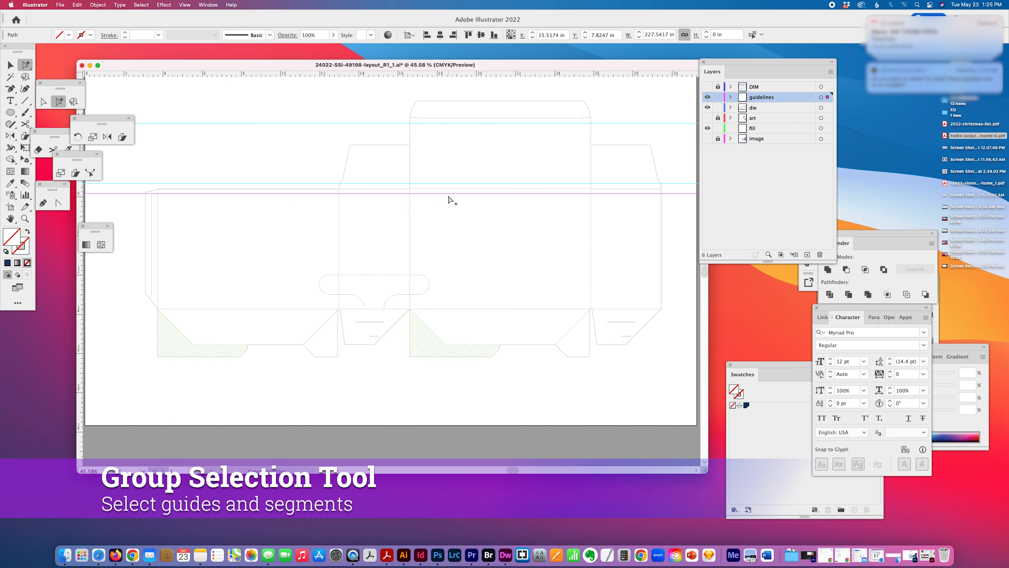
pyautogui.moveTo(438, 195); pyautogui.dragTo(437, 304)
pyautogui.click(464, 312)
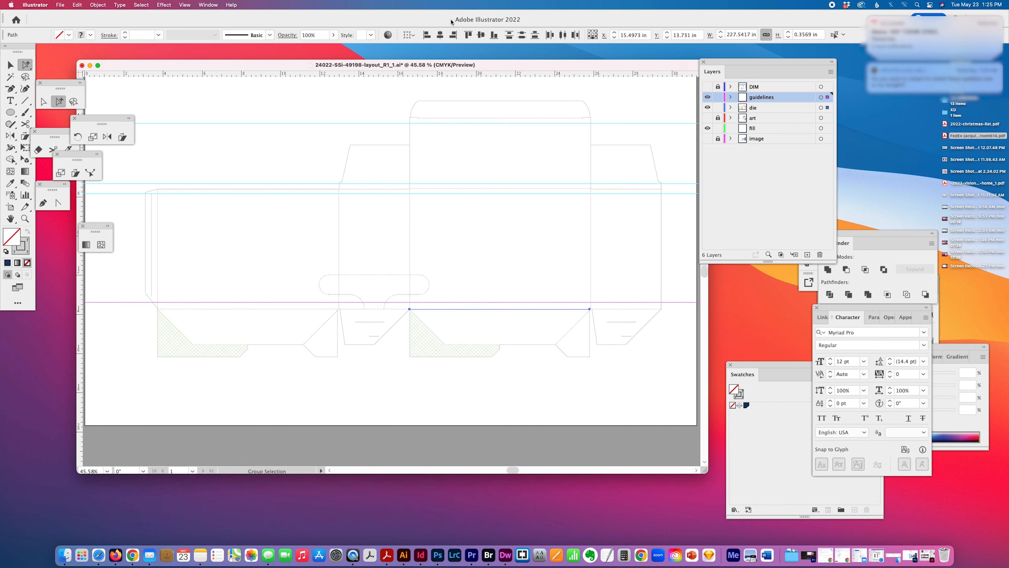
pyautogui.click(494, 35)
# Step: Deselect the lower crease segment and move the guide up 0.25 in above it
pyautogui.click(129, 316)
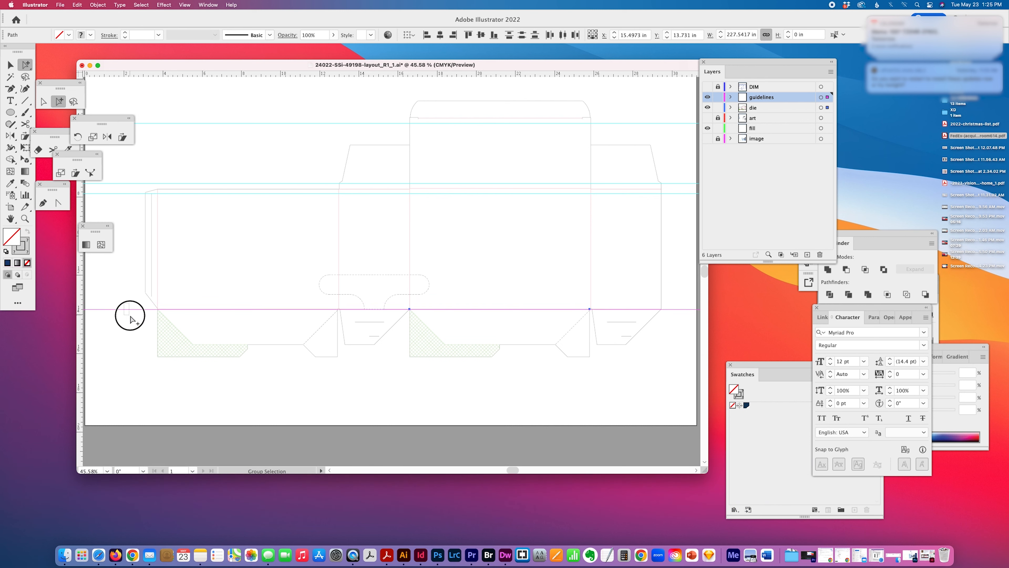
pyautogui.press('Up')
pyautogui.press('Up')
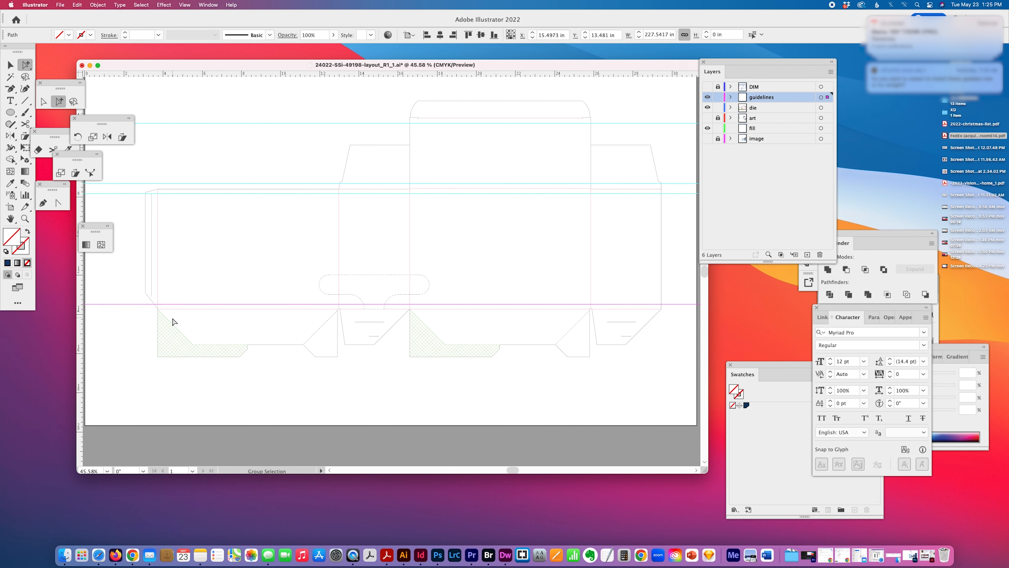
# Step: Duplicate the lower guide downward and place the copy 0.25 in below the front panel's lower crease
pyautogui.press('Down')
pyautogui.press('Down')
pyautogui.press('Down')
pyautogui.press('Down')
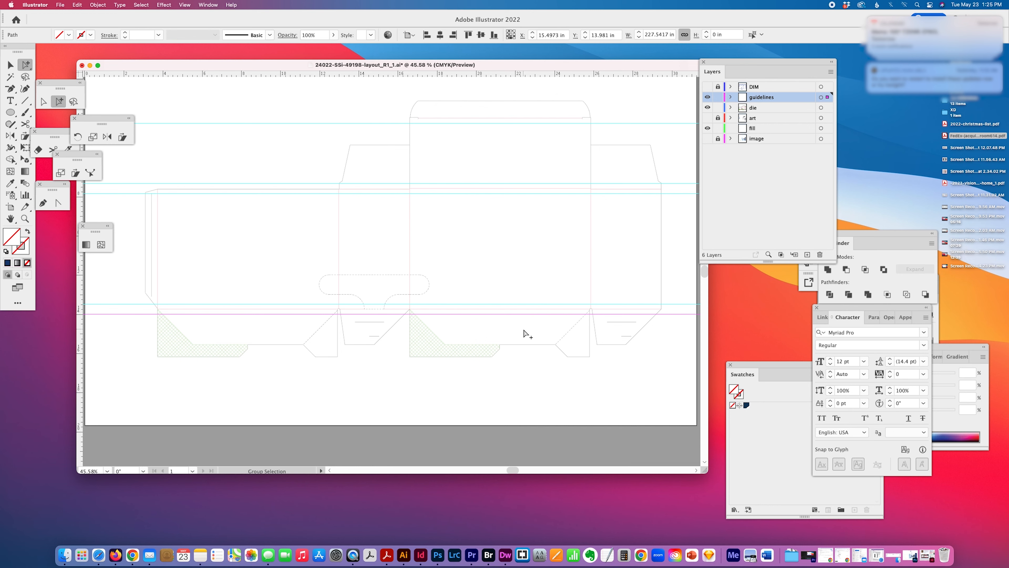
pyautogui.hscroll(5, 526, 334)
pyautogui.hscroll(-2, 388, 315)
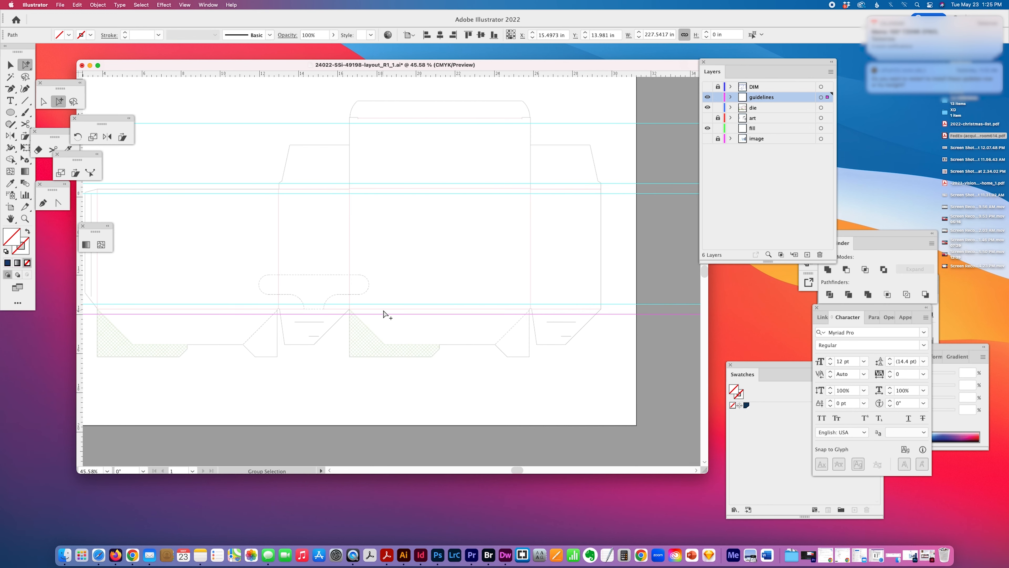
pyautogui.hscroll(-2, 461, 269)
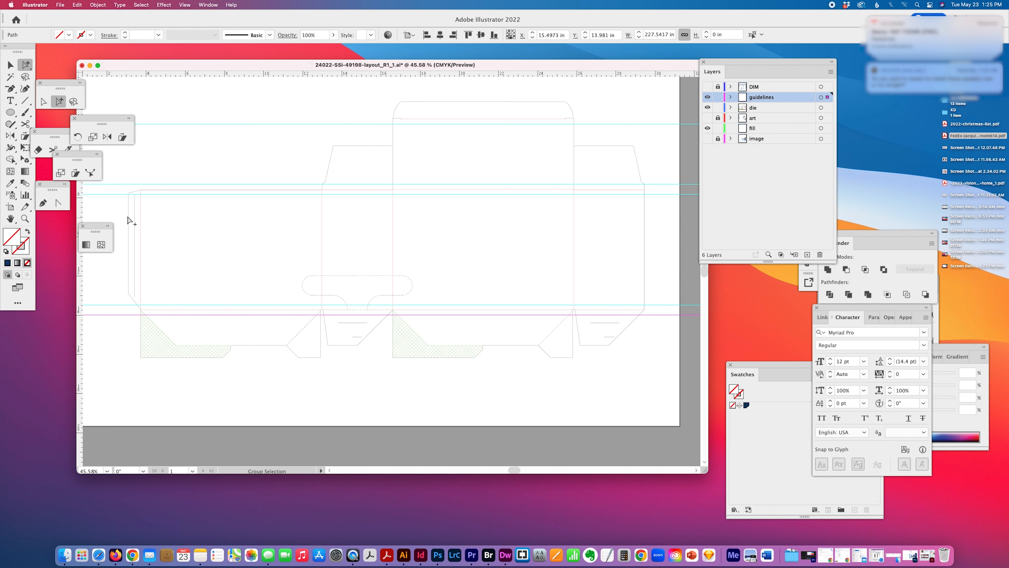
# Step: Create a vertical guide, align it to the glue flap's vertical crease segment, and deselect that segment
pyautogui.moveTo(79, 205); pyautogui.dragTo(139, 218)
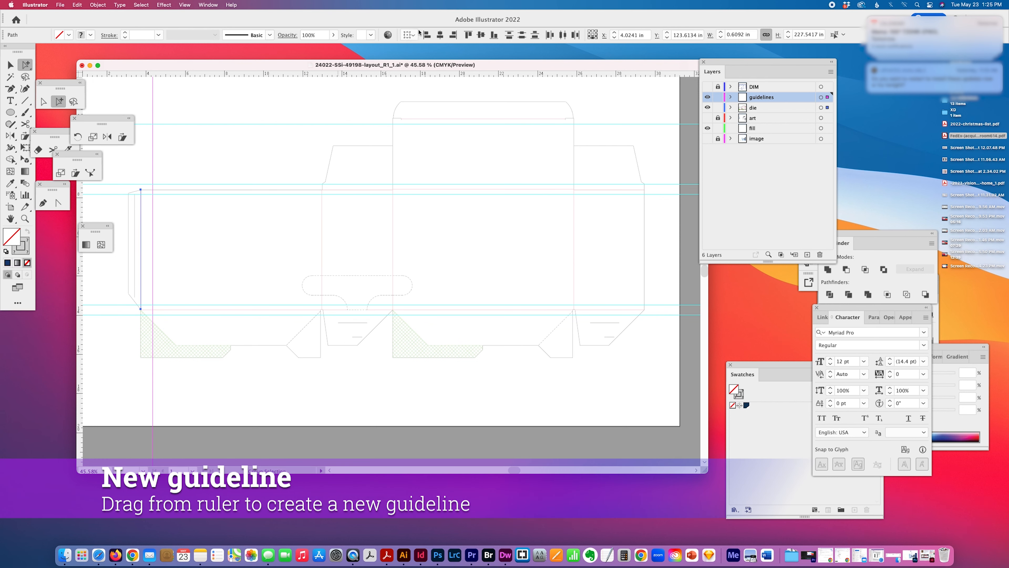
pyautogui.click(427, 35)
pyautogui.moveTo(153, 146); pyautogui.dragTo(119, 166)
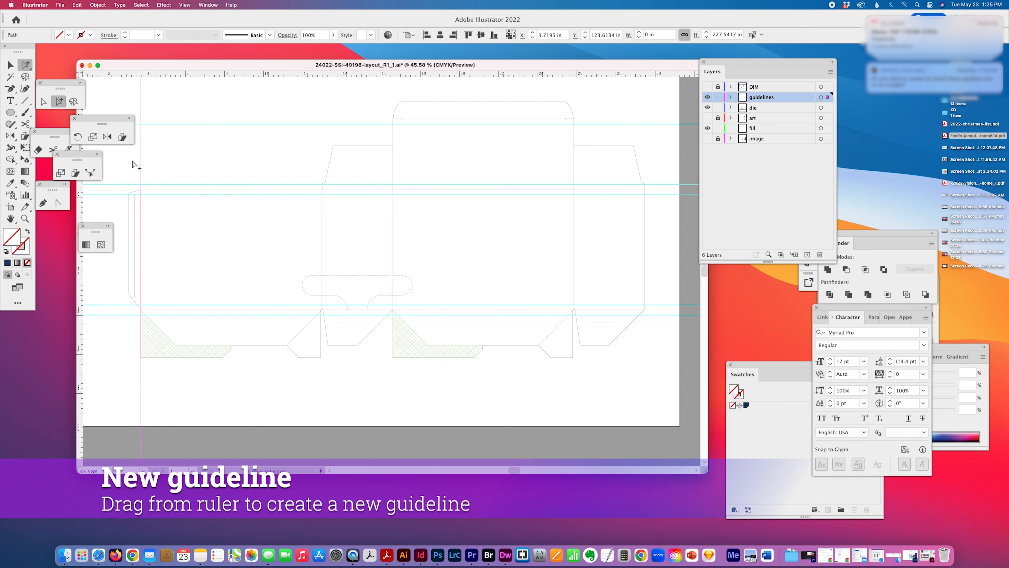
# Step: Duplicate the vertical guide and place the copy 0.25 in to the right of the glue flap crease
pyautogui.hotkey('alt', 'Right')
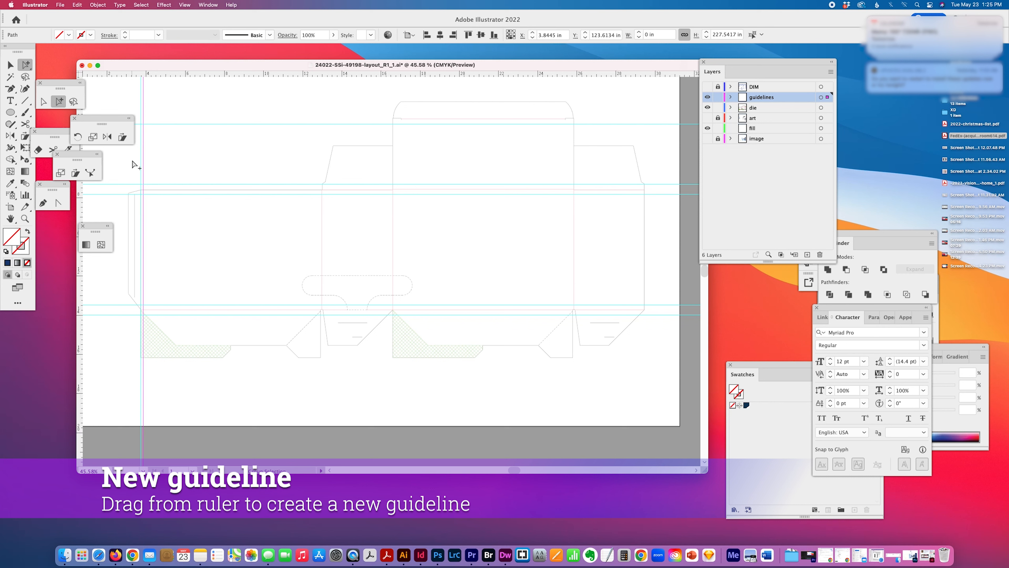
pyautogui.press('super+z')
pyautogui.hotkey('alt', 'Right')
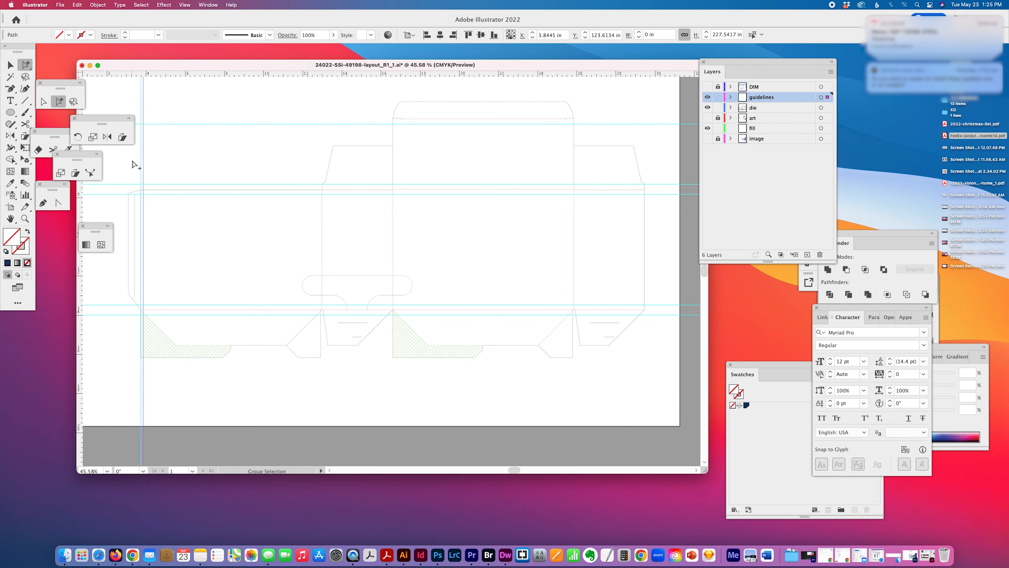
pyautogui.press('Right')
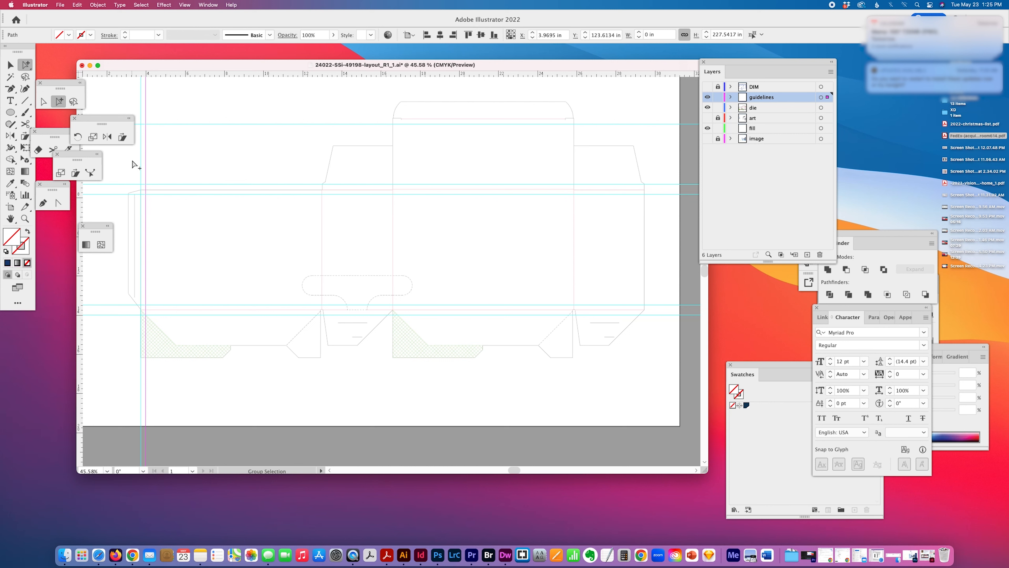
# Step: Duplicate the guide over to the second vertical crease, align the copy to that crease segment, and deselect the segment
pyautogui.moveTo(145, 161); pyautogui.dragTo(316, 159)
pyautogui.moveTo(327, 212); pyautogui.dragTo(305, 230)
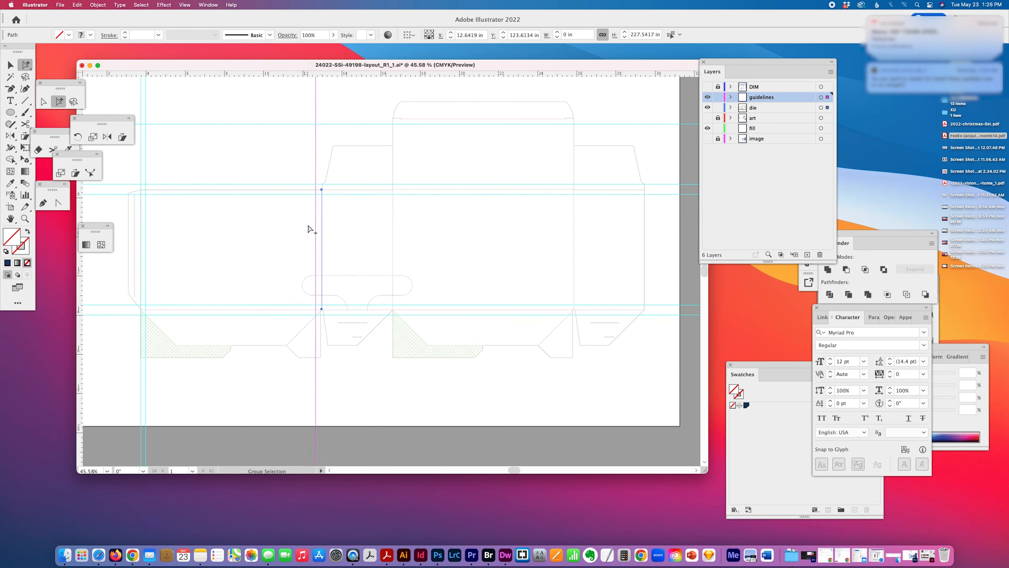
pyautogui.click(453, 35)
pyautogui.moveTo(303, 111); pyautogui.dragTo(328, 117)
# Step: Place copies of the guide 0.25 in to the left and right of the second vertical crease, keeping one on it
pyautogui.press('Left')
pyautogui.press('Left')
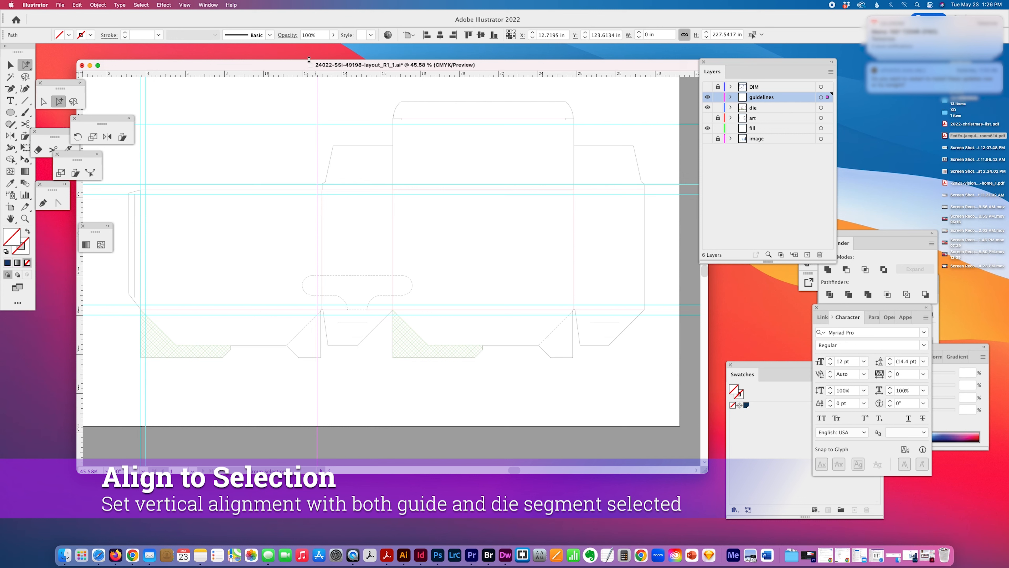
pyautogui.press('Right')
pyautogui.press('Right')
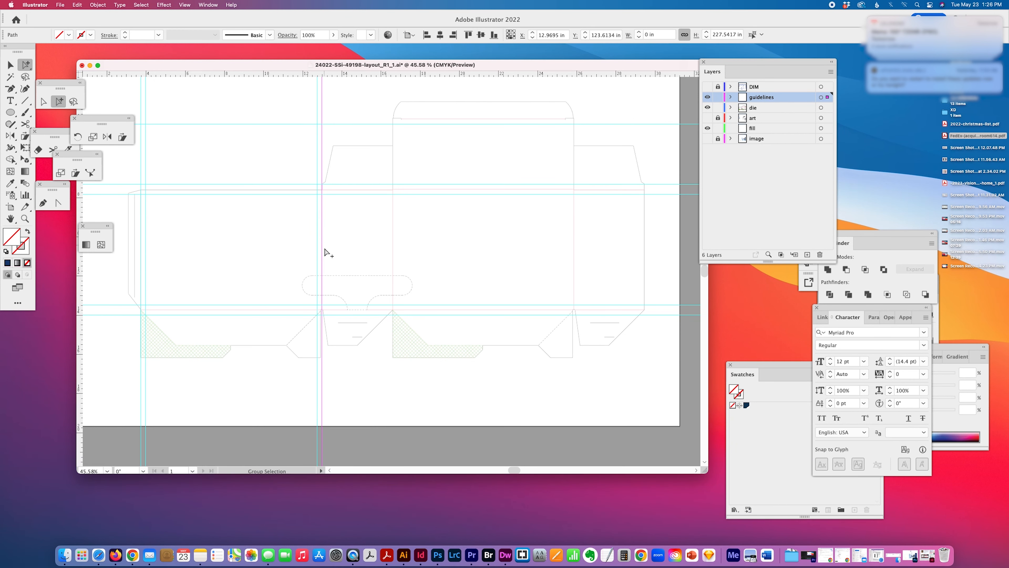
pyautogui.moveTo(324, 129); pyautogui.dragTo(317, 134)
pyautogui.hotkey('alt', 'Right')
pyautogui.press('Right')
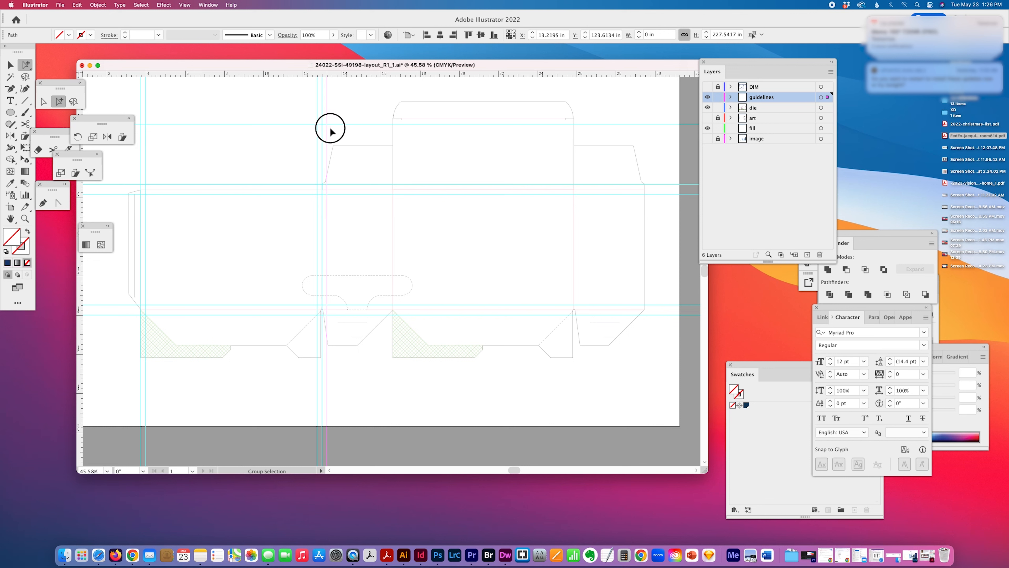
# Step: Duplicate the guide over to the third vertical crease and align the copy to that crease segment
pyautogui.moveTo(330, 128); pyautogui.dragTo(384, 131)
pyautogui.keyDown('shift'); pyautogui.click(393, 216); pyautogui.keyUp('shift')
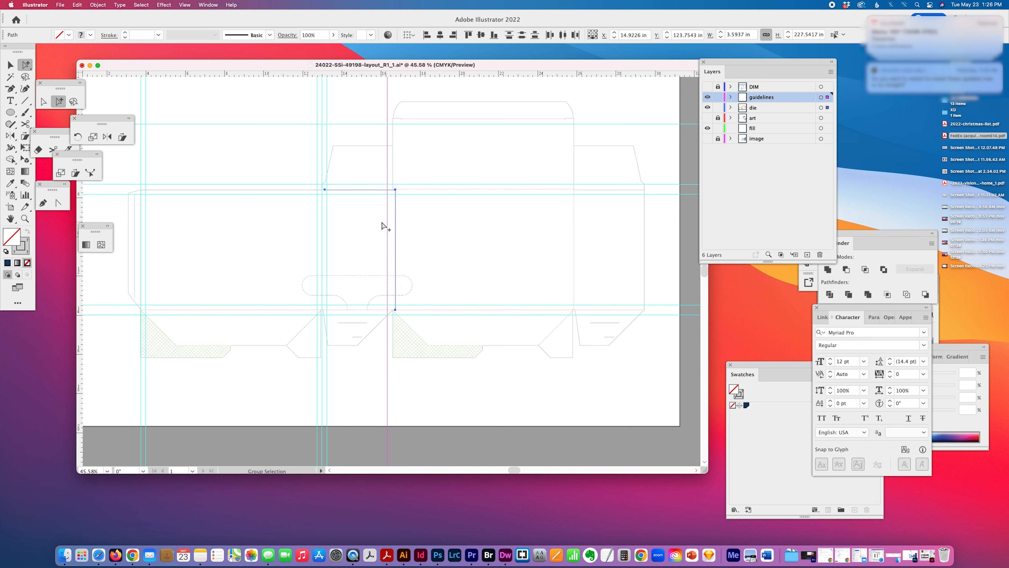
pyautogui.click(454, 35)
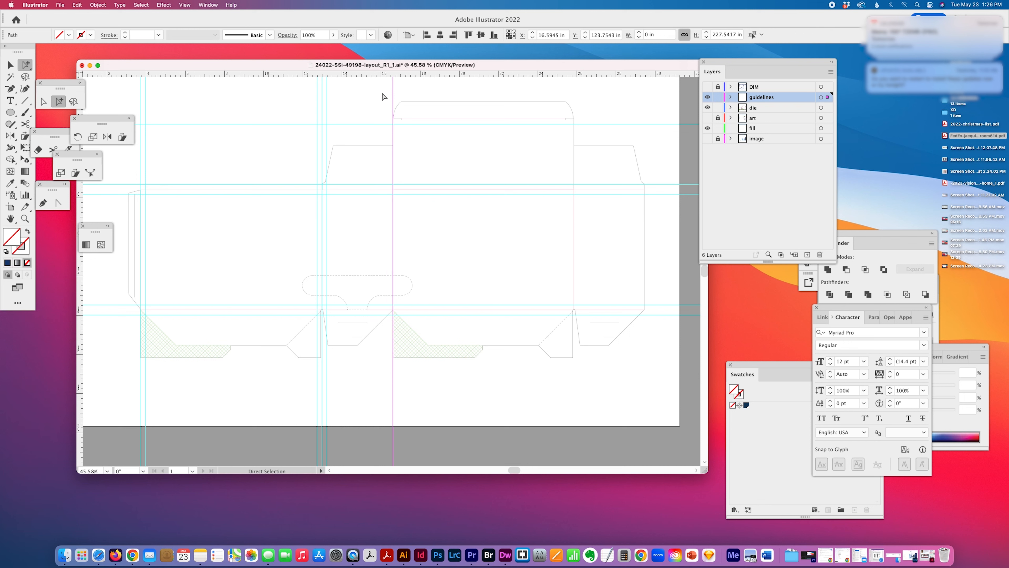
# Step: Place copies of the guide 0.25 in to the left and right of the third vertical crease, keeping one on it
pyautogui.hotkey('alt', 'Left')
pyautogui.press('Left')
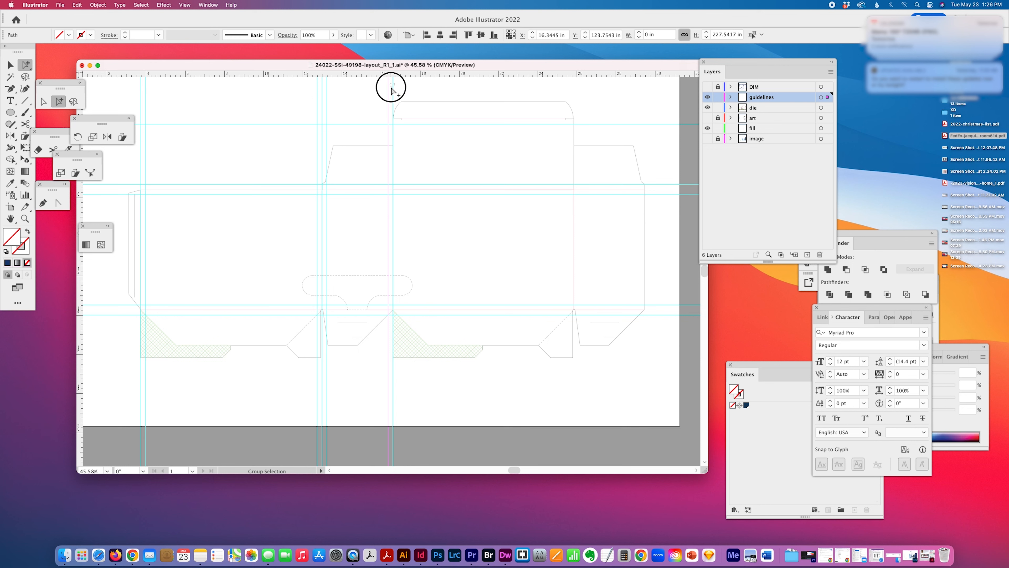
pyautogui.hotkey('alt', 'Right')
pyautogui.press('Right')
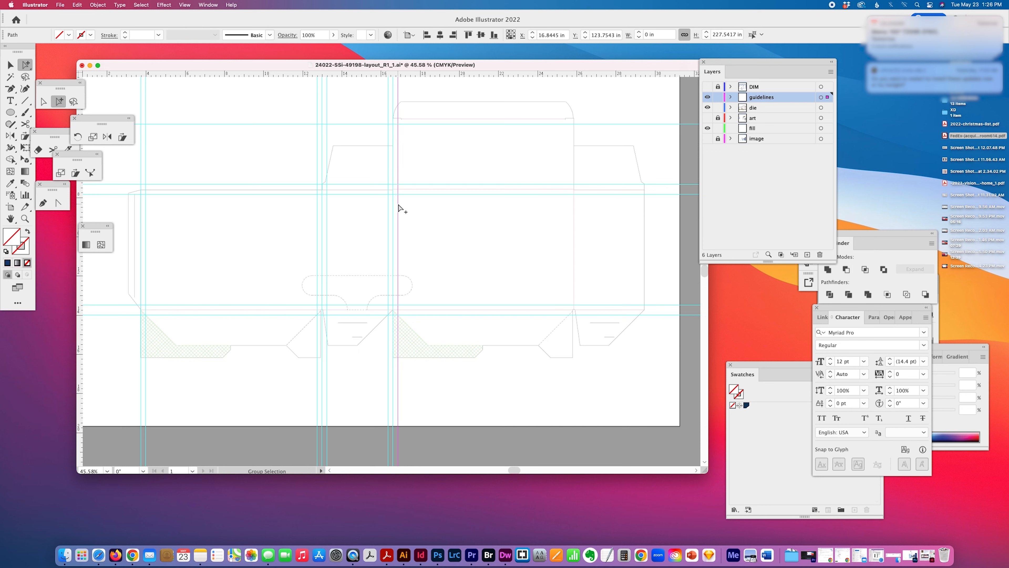
# Step: Duplicate the guide onto the fourth vertical crease, aligned to its segment, and place a copy 0.25 in to its left
pyautogui.moveTo(399, 208); pyautogui.dragTo(547, 229)
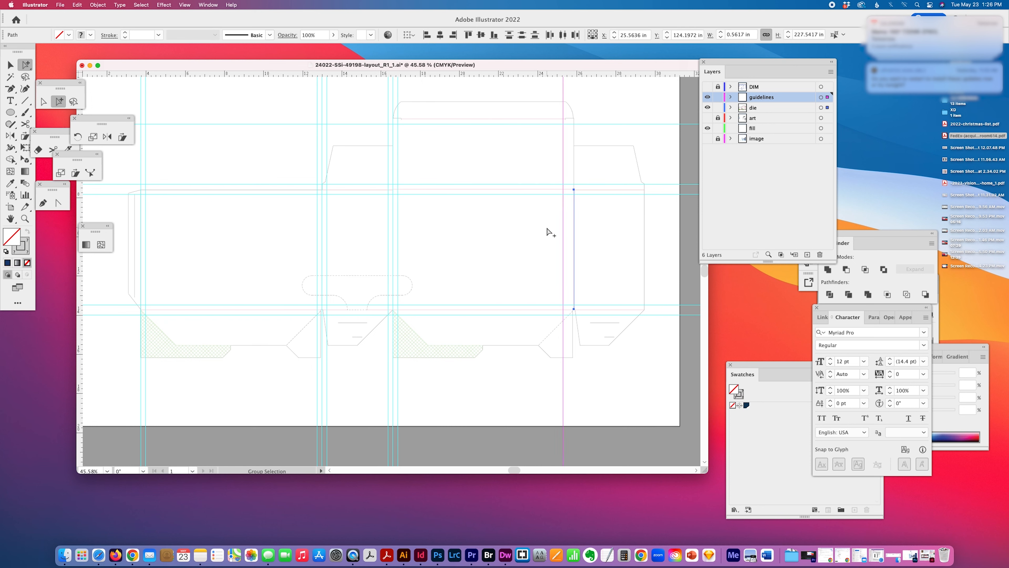
pyautogui.click(453, 35)
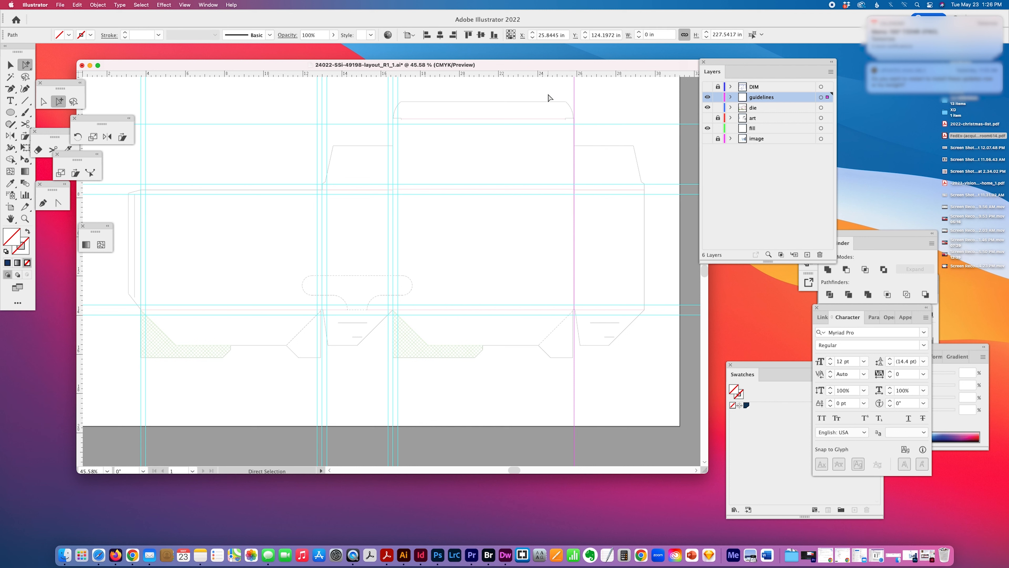
pyautogui.press('Left')
pyautogui.press('Left')
pyautogui.moveTo(579, 91); pyautogui.dragTo(571, 101)
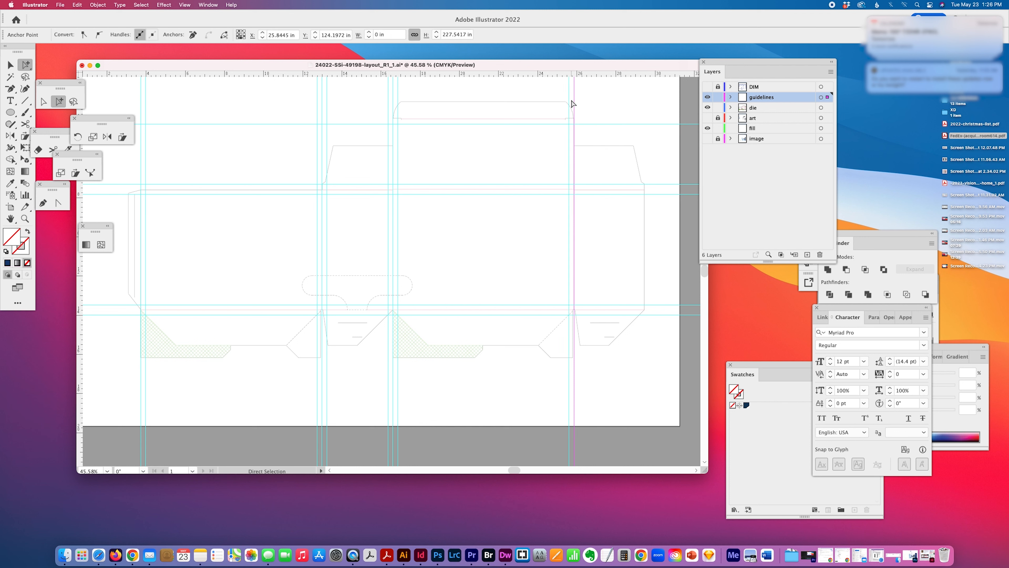
# Step: Duplicate the guide on the fourth vertical crease and place the copy 0.25 in to its right
pyautogui.click(572, 103)
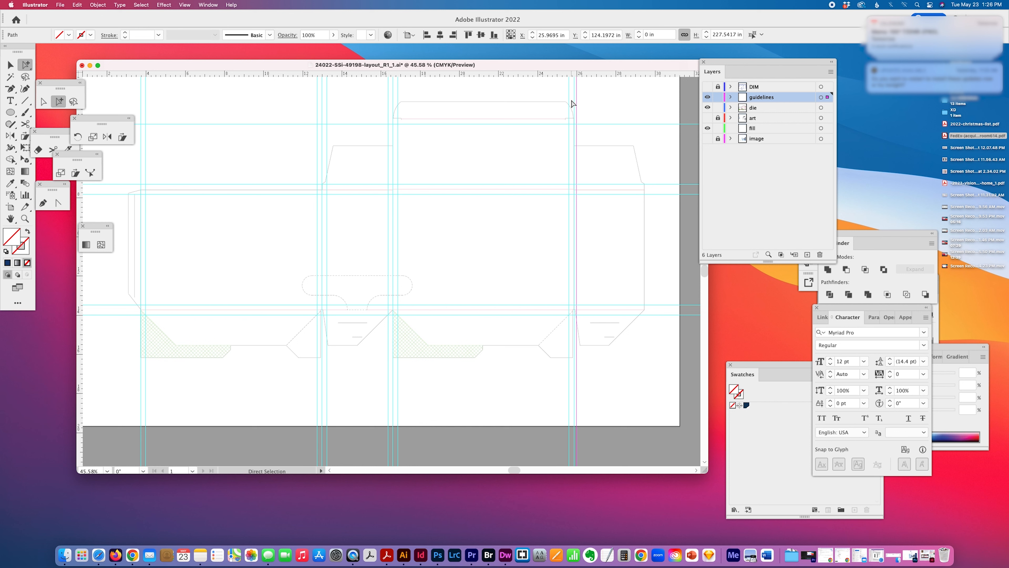
pyautogui.press('Right')
pyautogui.click(577, 108)
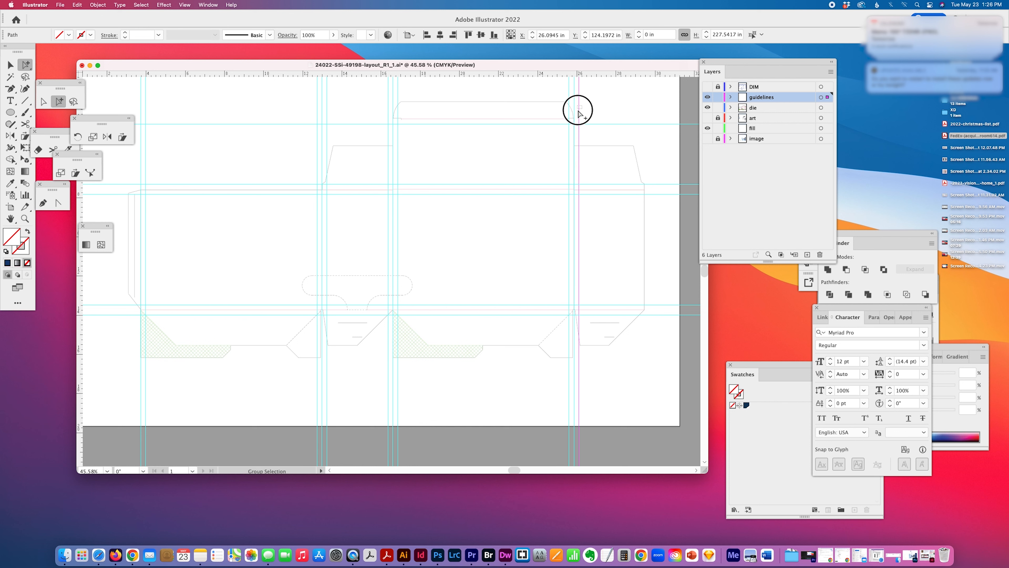
pyautogui.click(579, 111)
# Step: Duplicate the guide onto the last panel's outer vertical edge, aligned to its segment, and place a copy 0.25 in inside that edge
pyautogui.moveTo(579, 113); pyautogui.dragTo(636, 109)
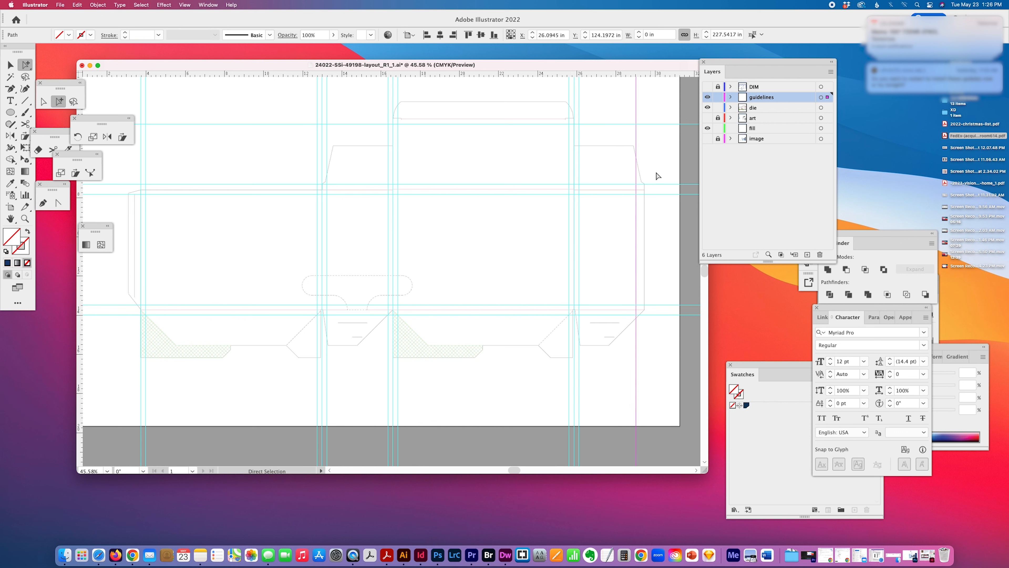
pyautogui.moveTo(654, 216); pyautogui.dragTo(637, 230)
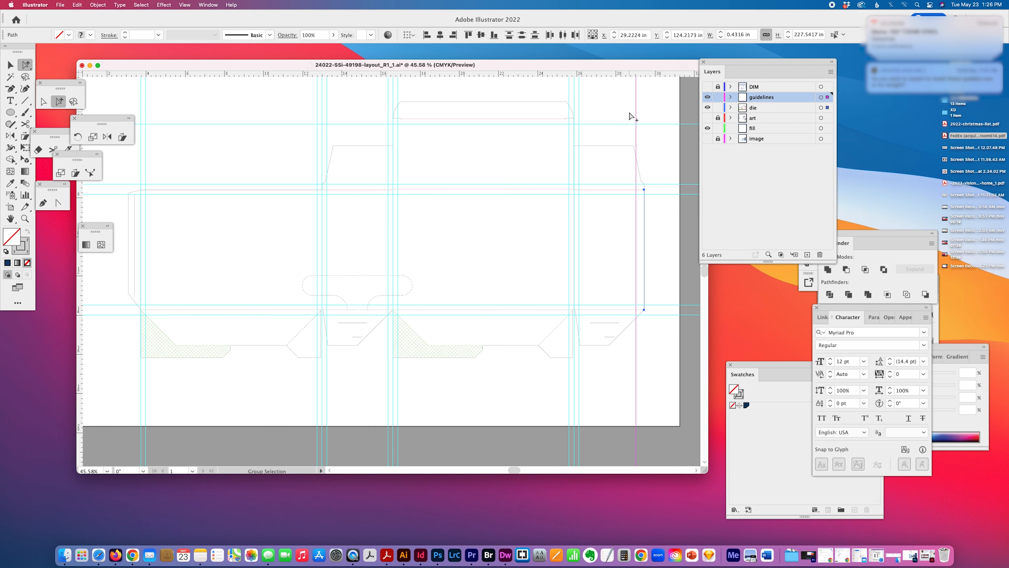
pyautogui.click(453, 35)
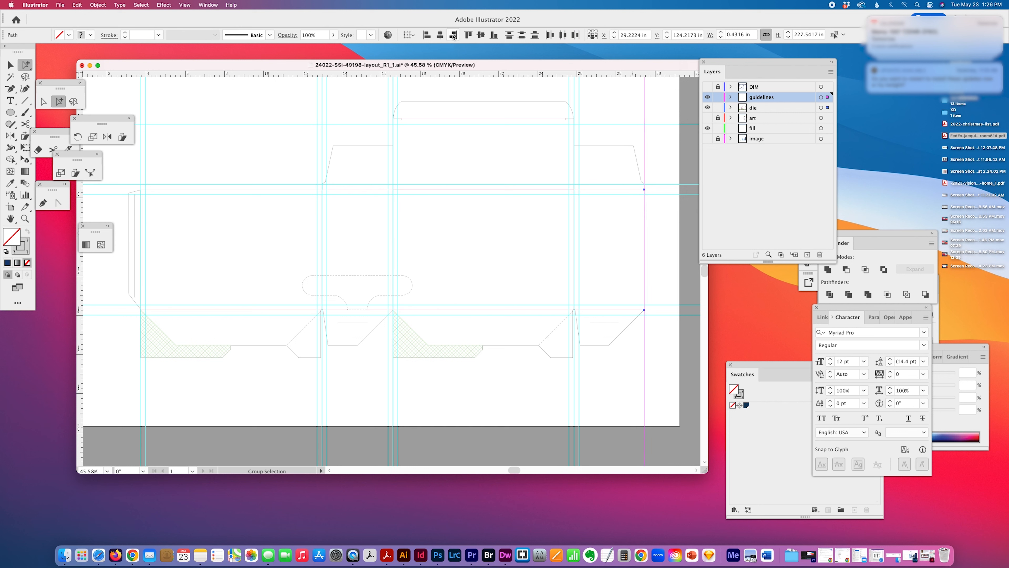
pyautogui.click(644, 118)
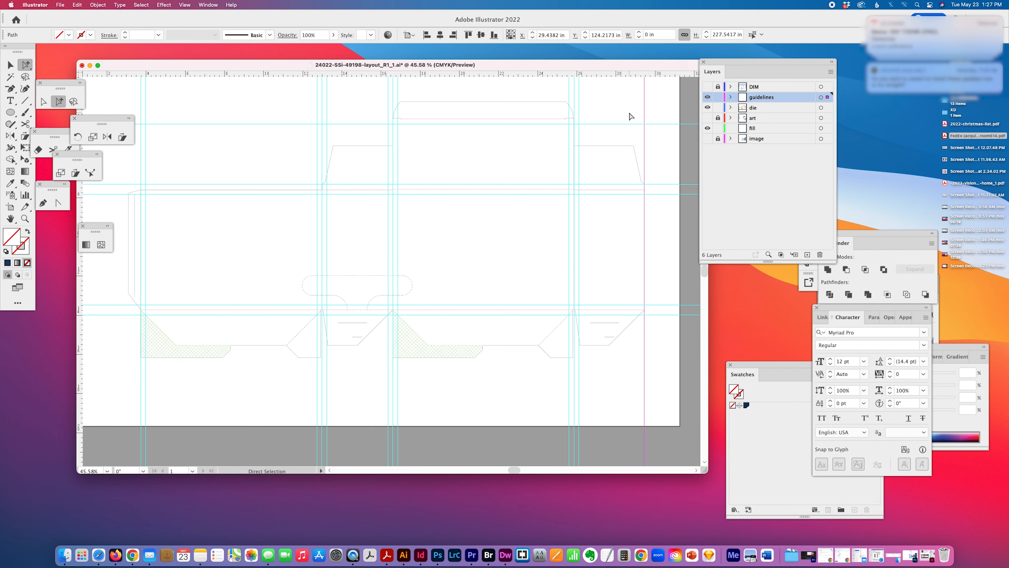
pyautogui.press('Left')
pyautogui.press('Left')
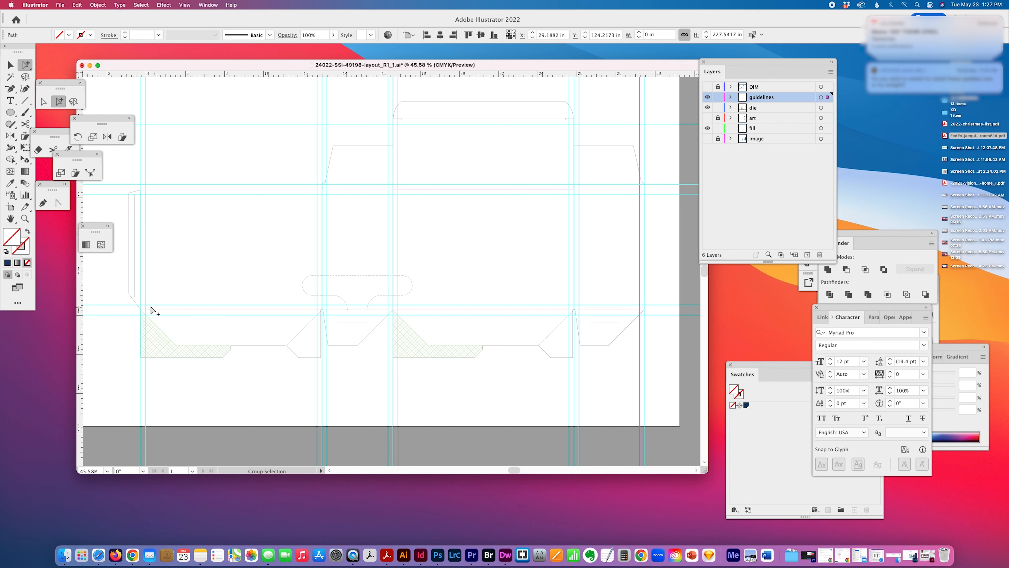
# Step: Try nudging the horizontal guide just below the panels' upper crease downward, and return it to its original position
pyautogui.click(158, 194)
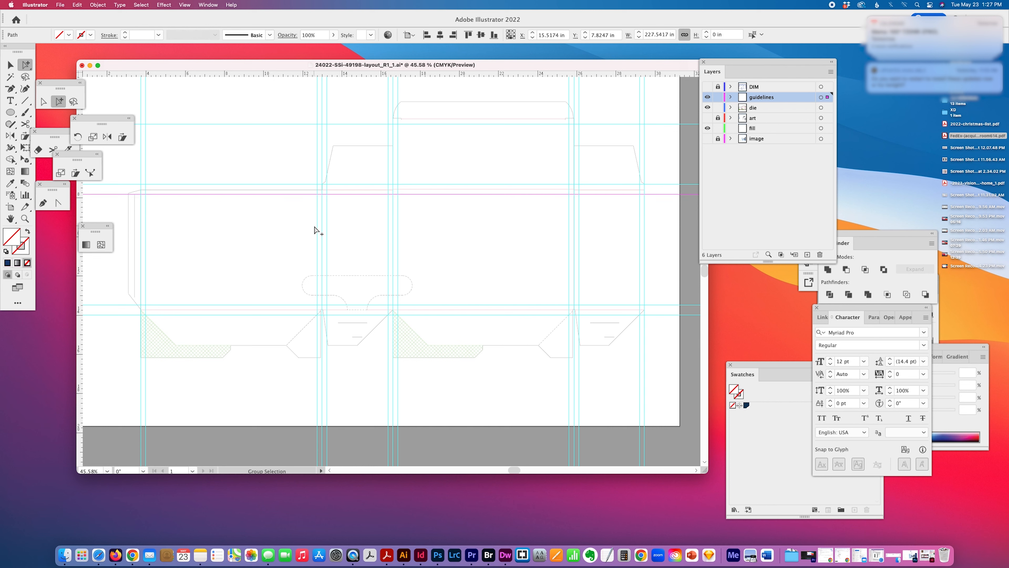
pyautogui.press('Down')
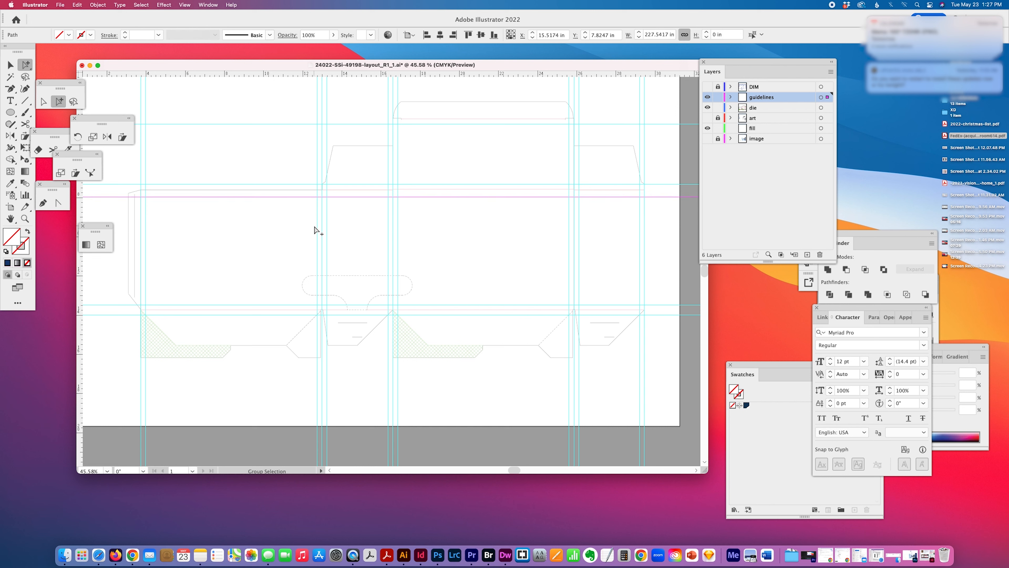
pyautogui.press('Up')
pyautogui.press('Up')
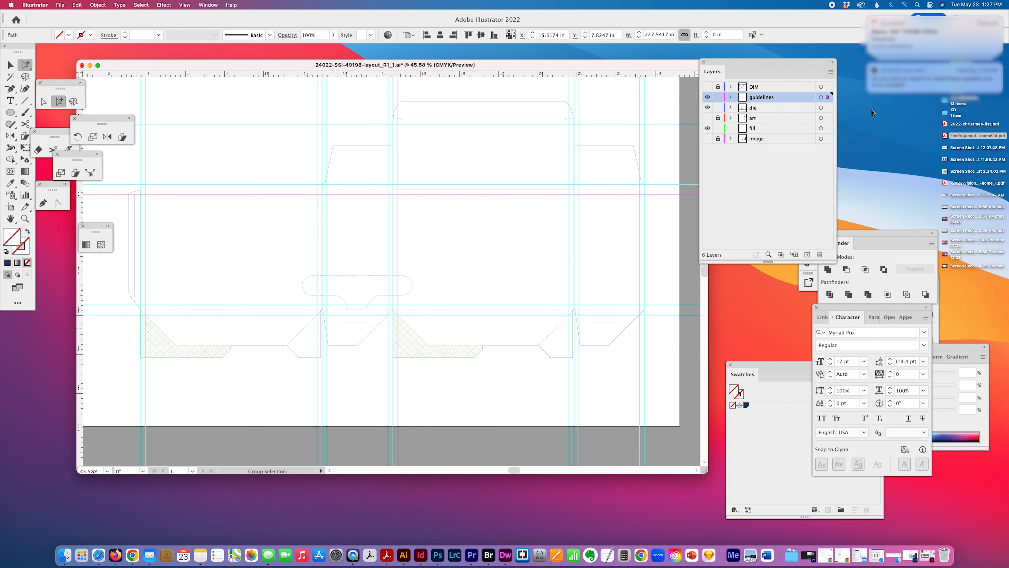
# Step: Lock the guidelines layer and the die layer
pyautogui.click(718, 98)
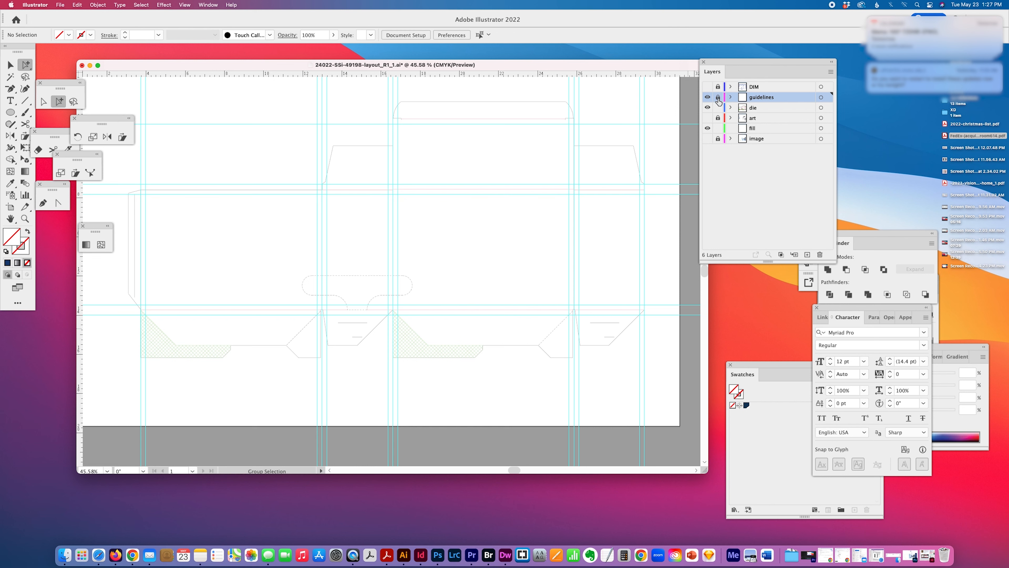
pyautogui.click(718, 98)
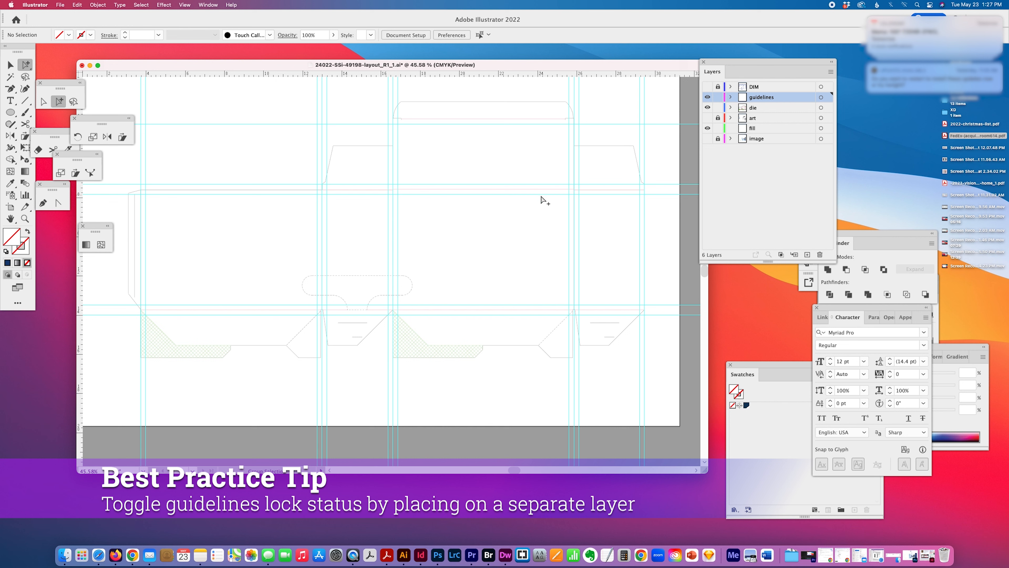
pyautogui.click(718, 98)
pyautogui.click(718, 108)
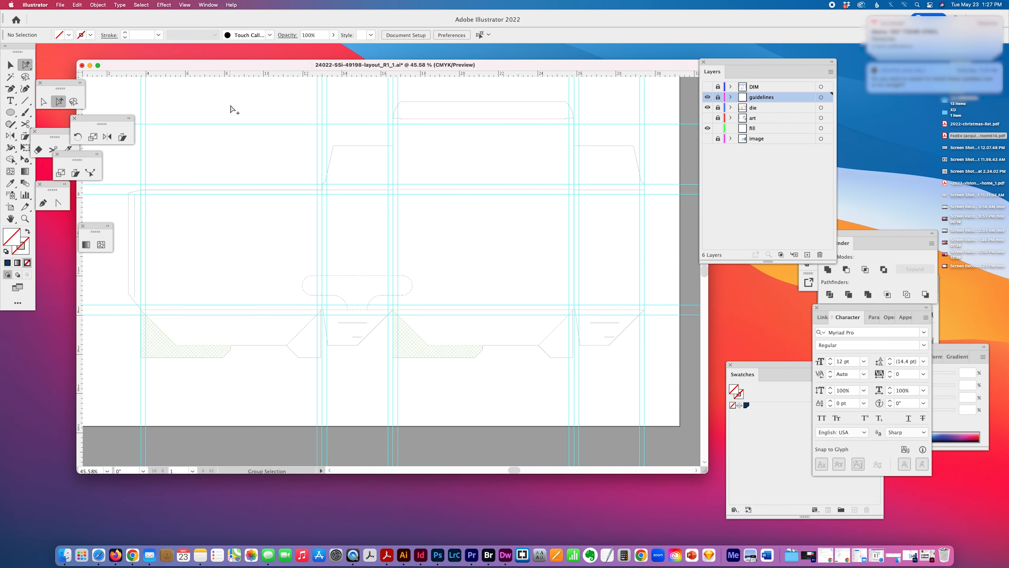
pyautogui.moveTo(255, 68)
pyautogui.mouseDown()
pyautogui.moveTo(243, 52)
pyautogui.moveTo(250, 82)
pyautogui.mouseUp()
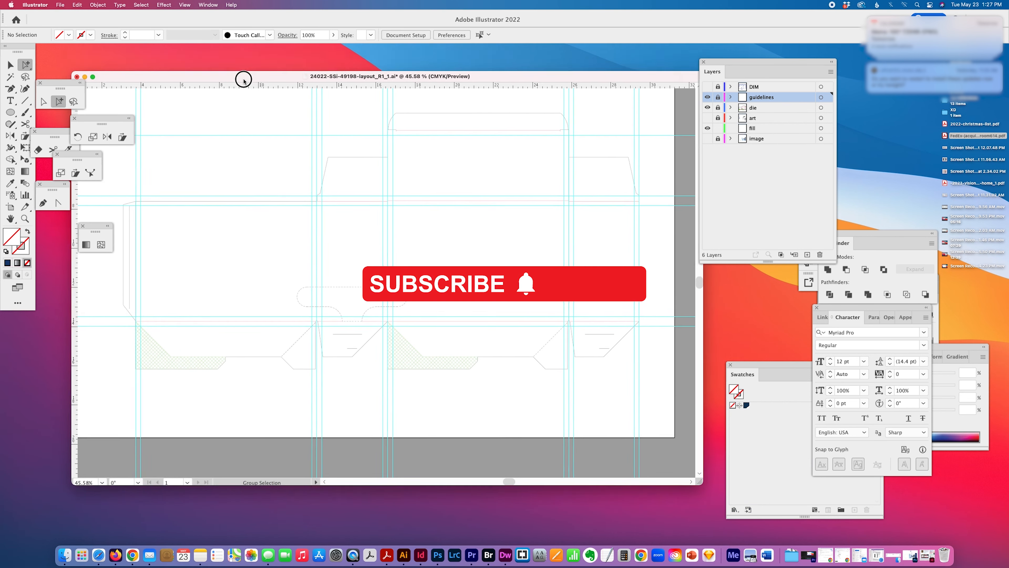
pyautogui.moveTo(629, 77); pyautogui.dragTo(622, 63)
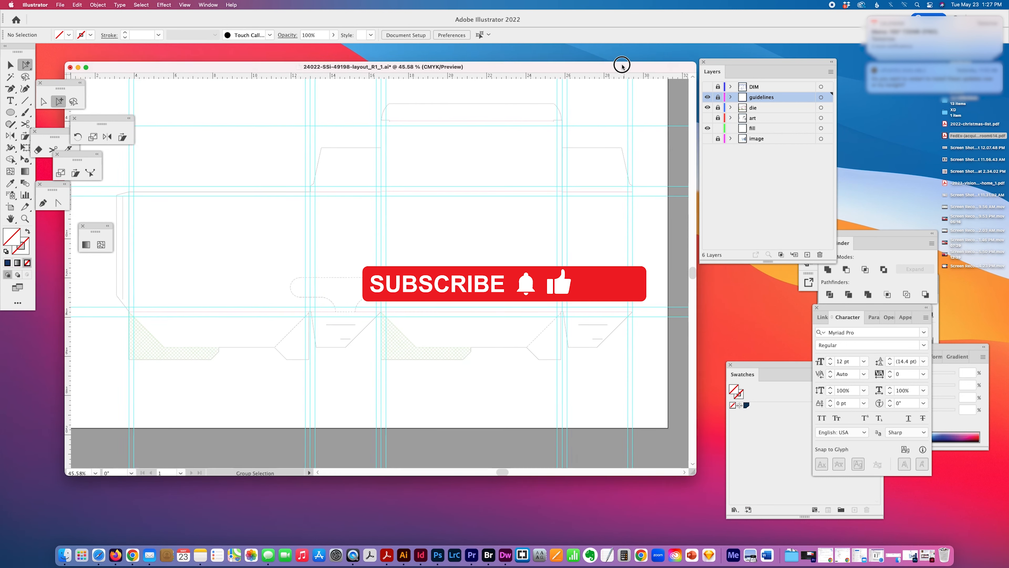